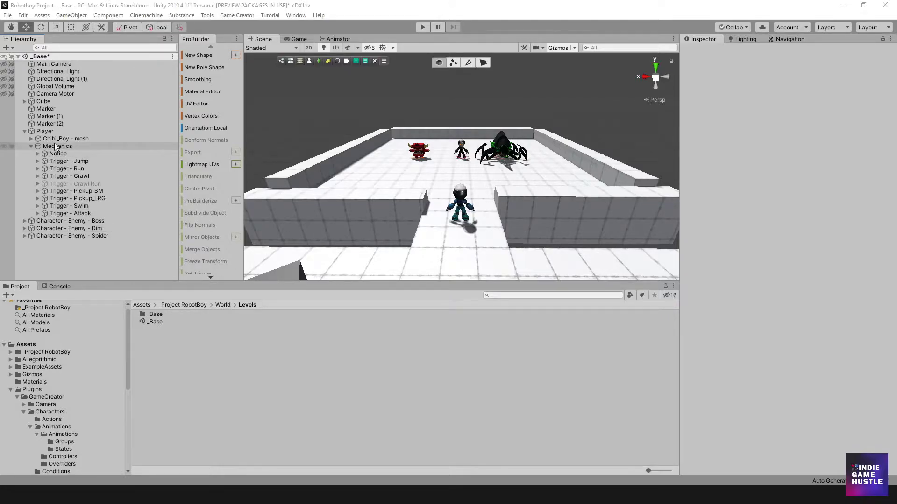
{"action": "scroll", "coordinate": [439, 185], "scroll_direction": "down", "scroll_amount": 3}
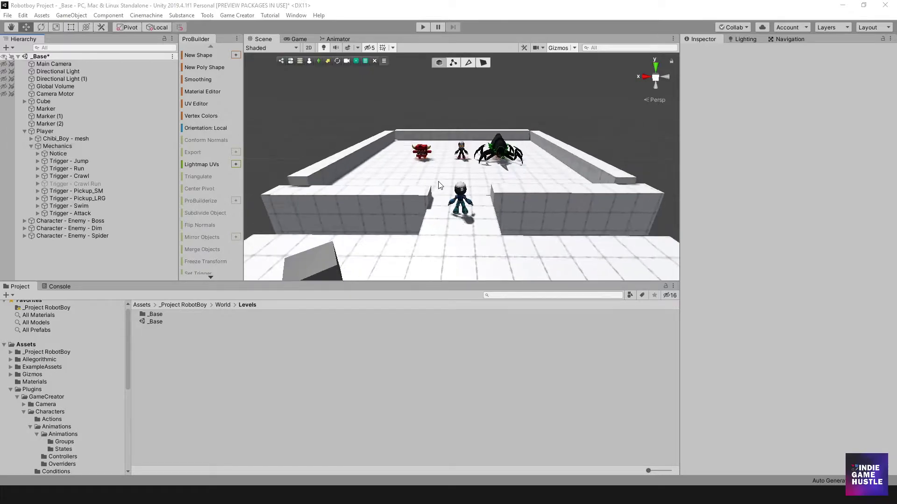
{"action": "scroll", "coordinate": [439, 184], "scroll_direction": "up", "scroll_amount": 2}
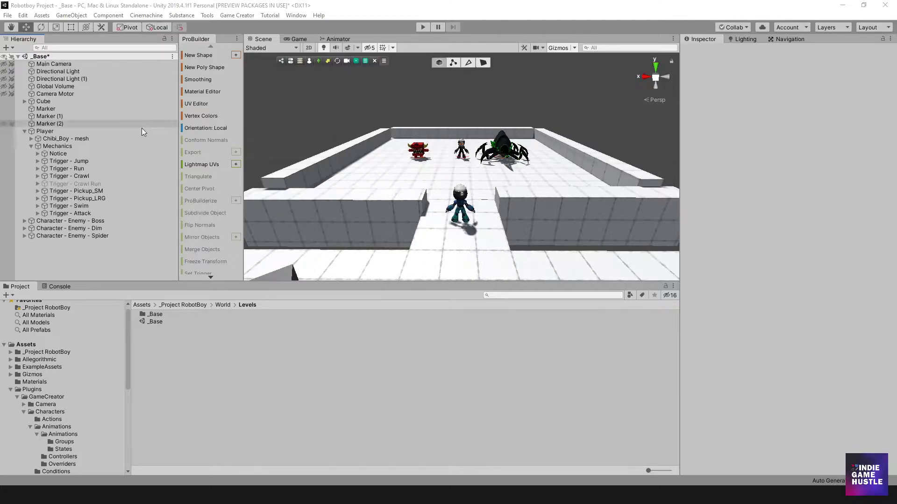
{"action": "left_click", "coordinate": [62, 147]}
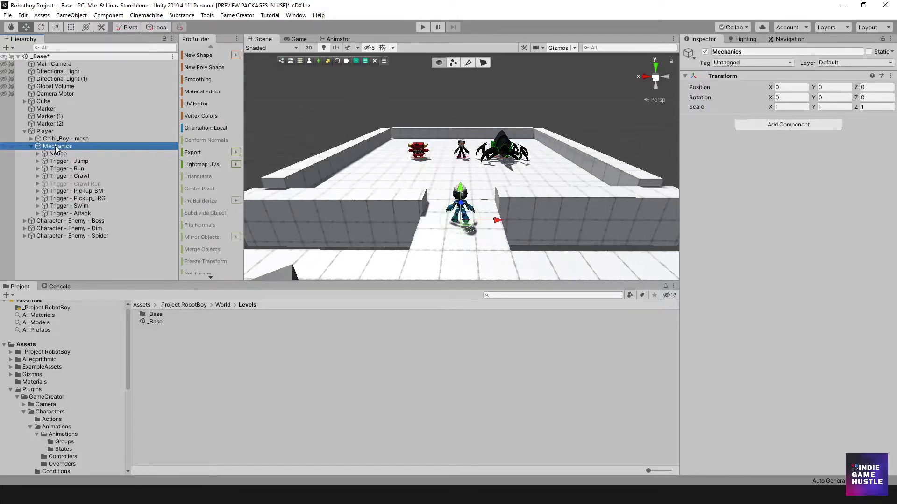
{"action": "right_click", "coordinate": [55, 146]}
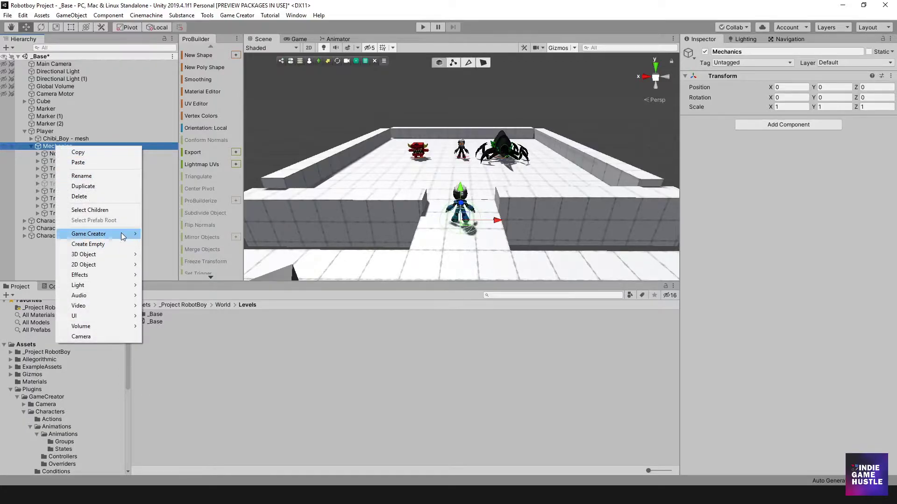
{"action": "mouse_move", "coordinate": [123, 236]}
{"action": "left_click", "coordinate": [174, 265]}
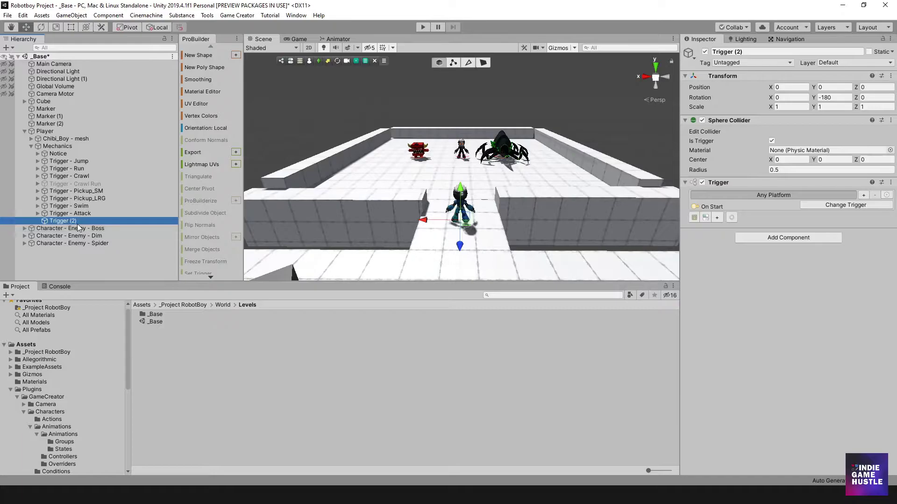
{"action": "left_click", "coordinate": [63, 214]}
{"action": "left_click", "coordinate": [66, 221]}
{"action": "left_click", "coordinate": [64, 168]}
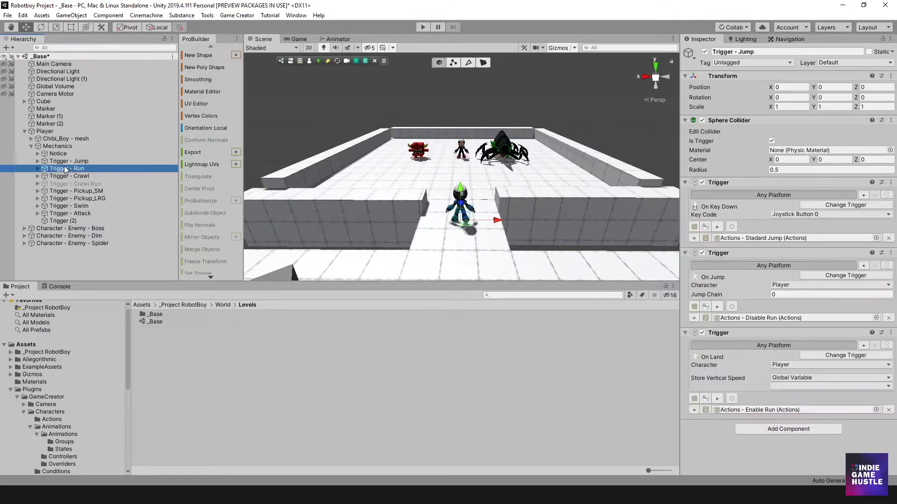
{"action": "left_click", "coordinate": [71, 221]}
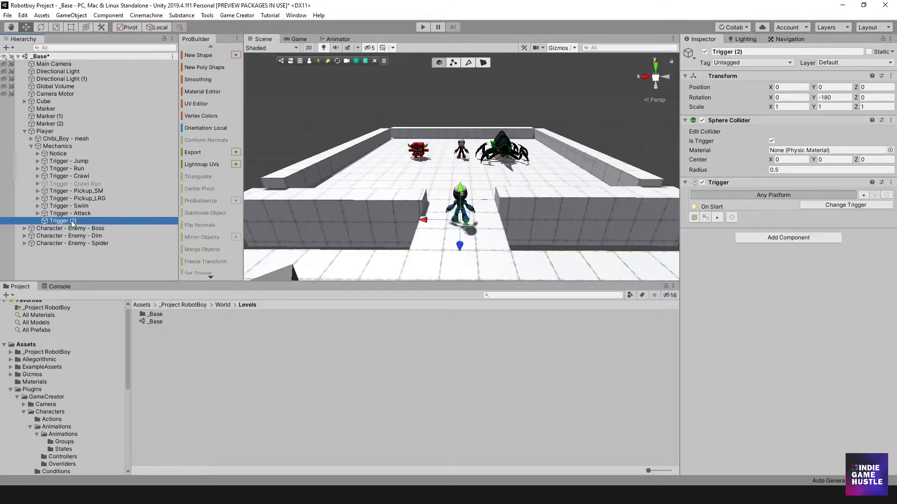
{"action": "left_click", "coordinate": [67, 227]}
{"action": "key", "text": "Up"}
{"action": "key", "text": "Delete"}
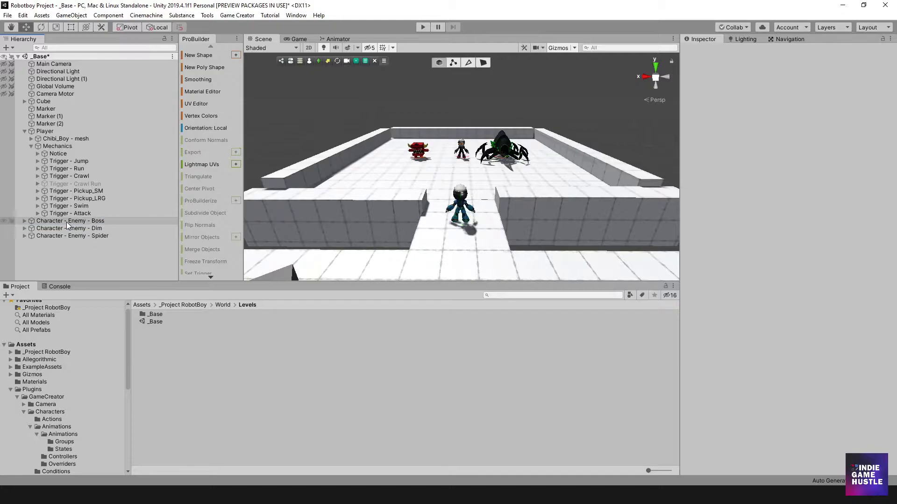
- Create an empty child object under the player's Mechanics object and name it Trigger - Block
{"action": "right_click", "coordinate": [63, 147]}
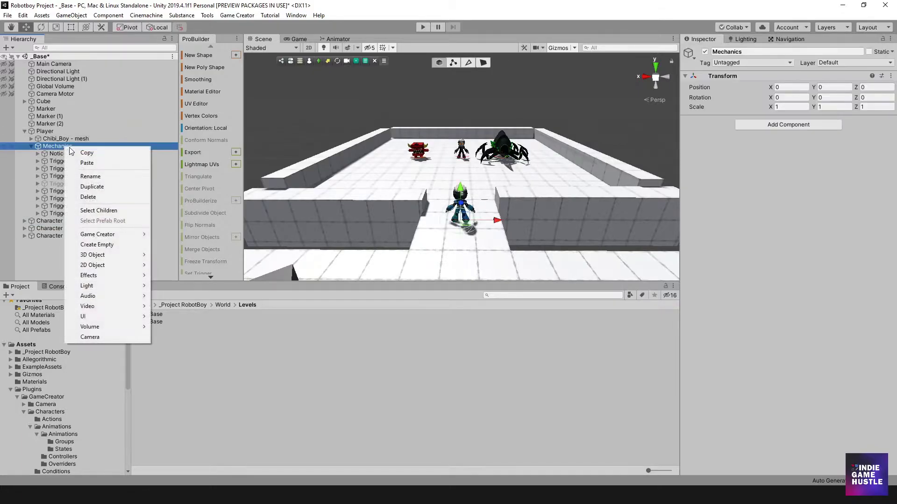
{"action": "left_click", "coordinate": [113, 245]}
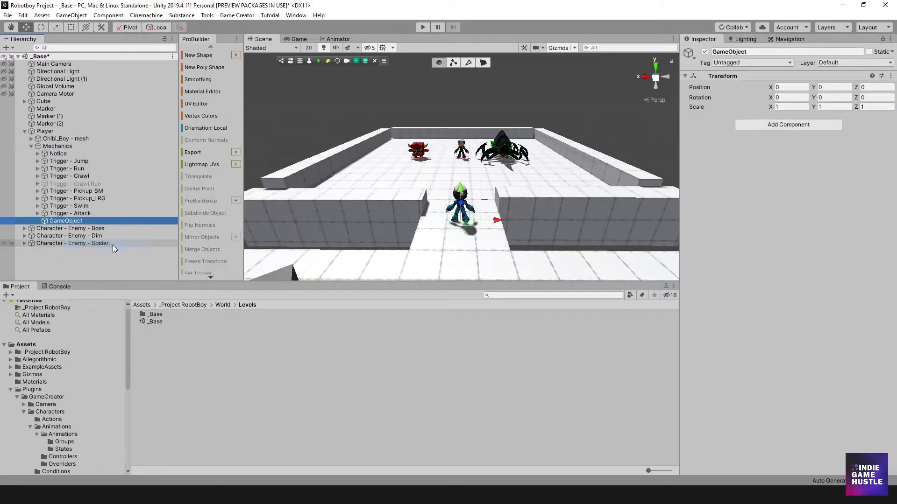
{"action": "left_click", "coordinate": [85, 219]}
{"action": "type", "text": "Tr"}
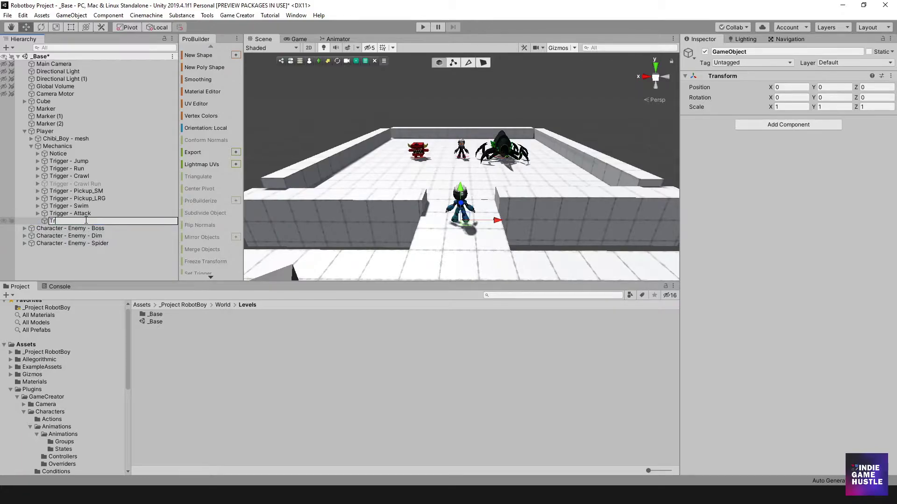
{"action": "type", "text": "igger - Block"}
{"action": "key", "text": "Return"}
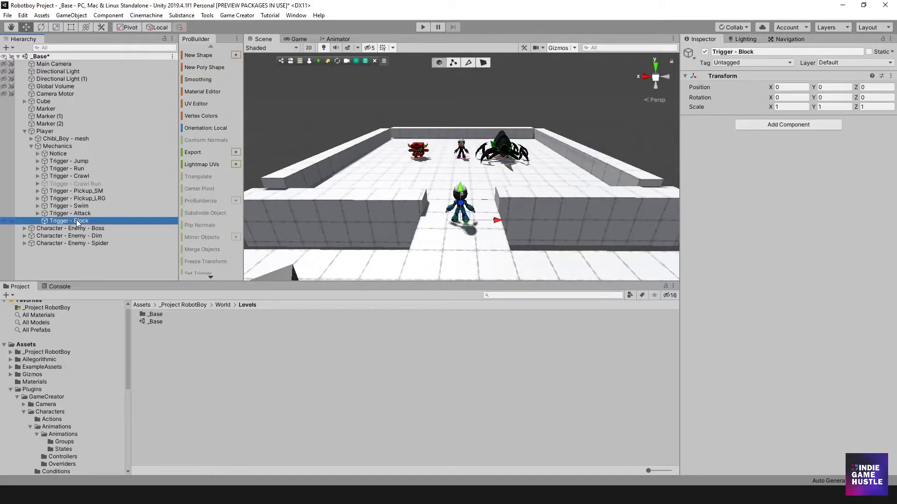
- Add a Game Creator trigger as a child of Trigger - Block and rename it Trigger
{"action": "right_click", "coordinate": [76, 220]}
{"action": "mouse_move", "coordinate": [130, 308]}
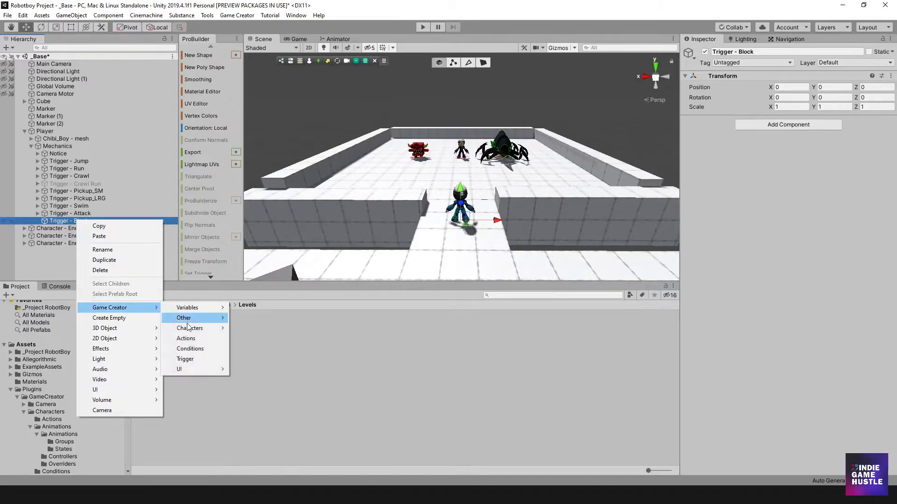
{"action": "left_click", "coordinate": [187, 359]}
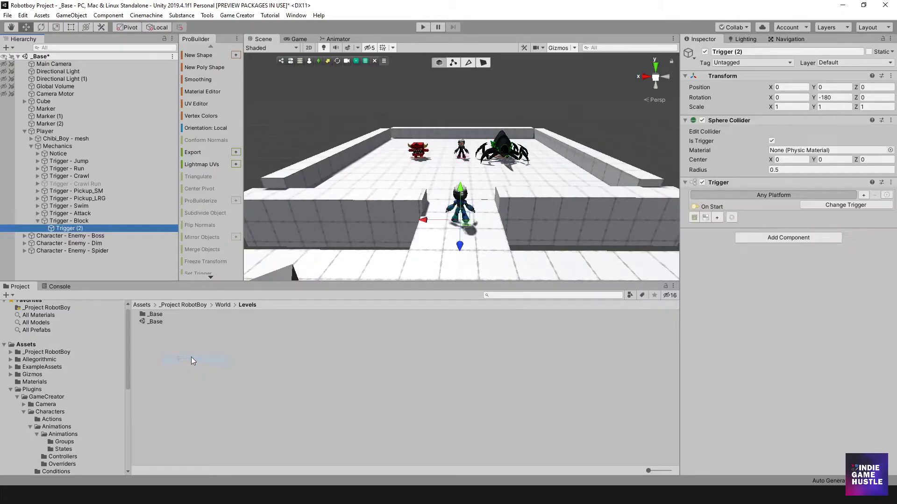
{"action": "left_click", "coordinate": [86, 229]}
{"action": "left_click", "coordinate": [90, 229]}
{"action": "key", "text": "BackSpace"}
{"action": "key", "text": "BackSpace"}
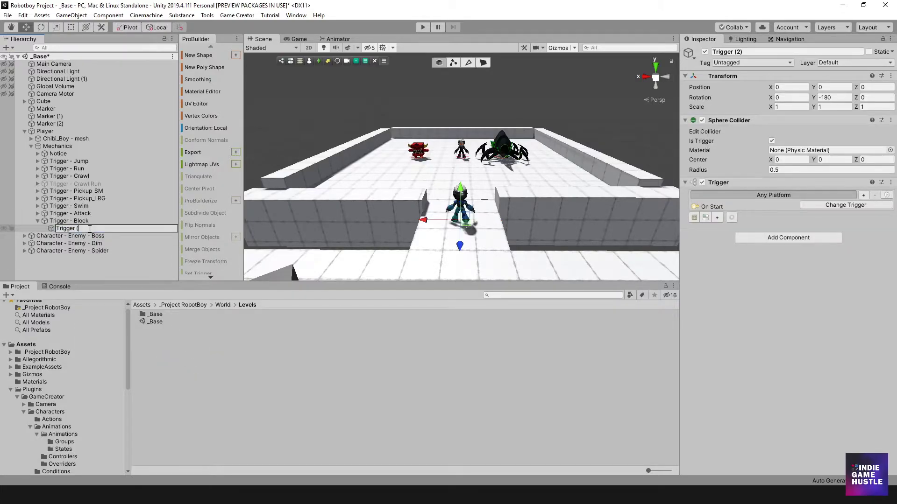
{"action": "key", "text": "Return"}
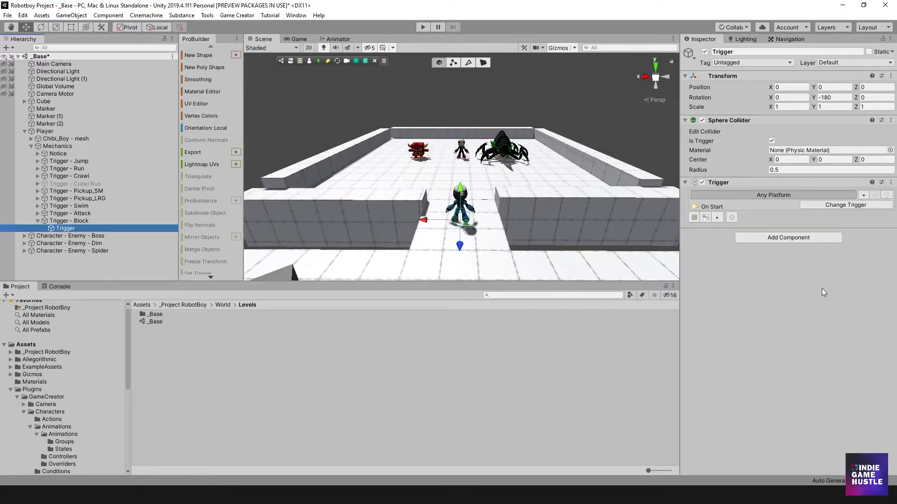
- Change the new trigger's event to On Key Down with the key code Mouse 1
{"action": "left_click", "coordinate": [816, 206]}
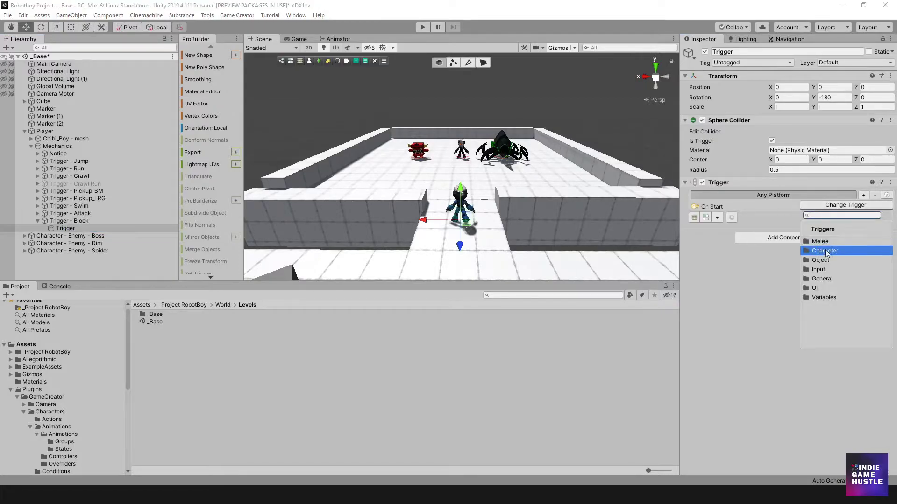
{"action": "left_click", "coordinate": [825, 267]}
{"action": "left_click", "coordinate": [837, 269]}
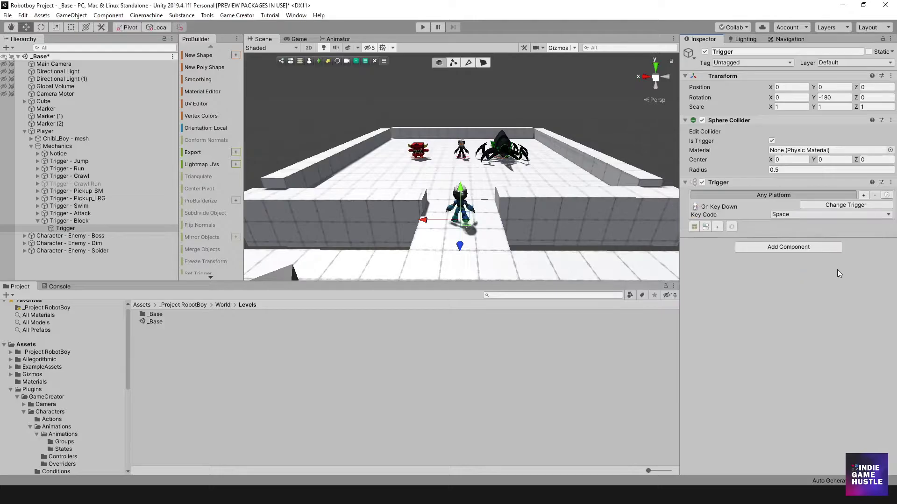
{"action": "left_click", "coordinate": [809, 215]}
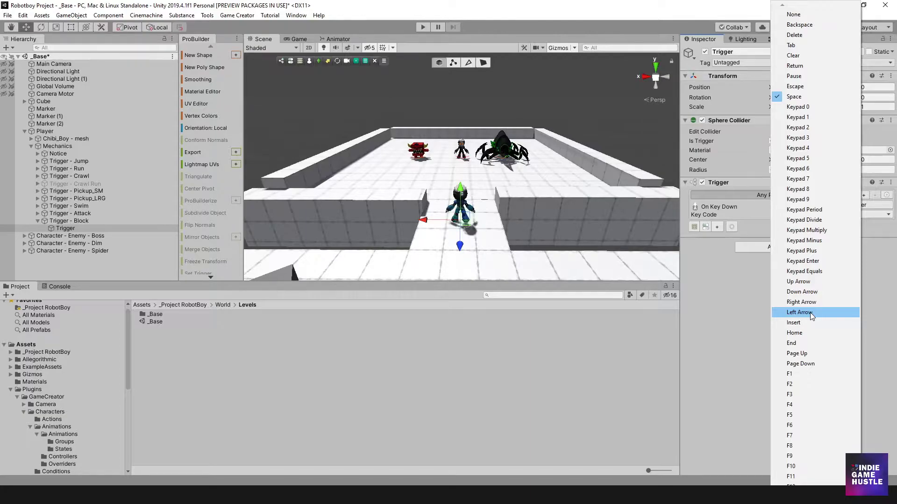
{"action": "scroll", "coordinate": [809, 313], "scroll_direction": "down", "scroll_amount": 15}
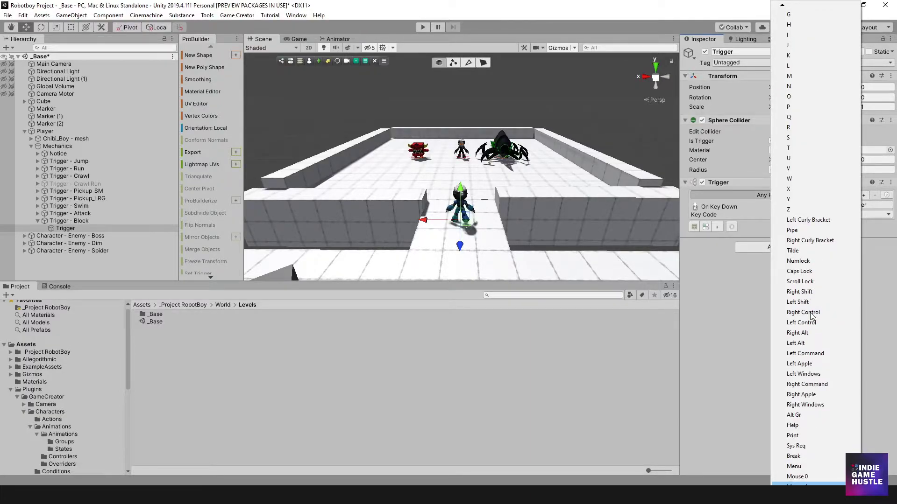
{"action": "left_click", "coordinate": [803, 483]}
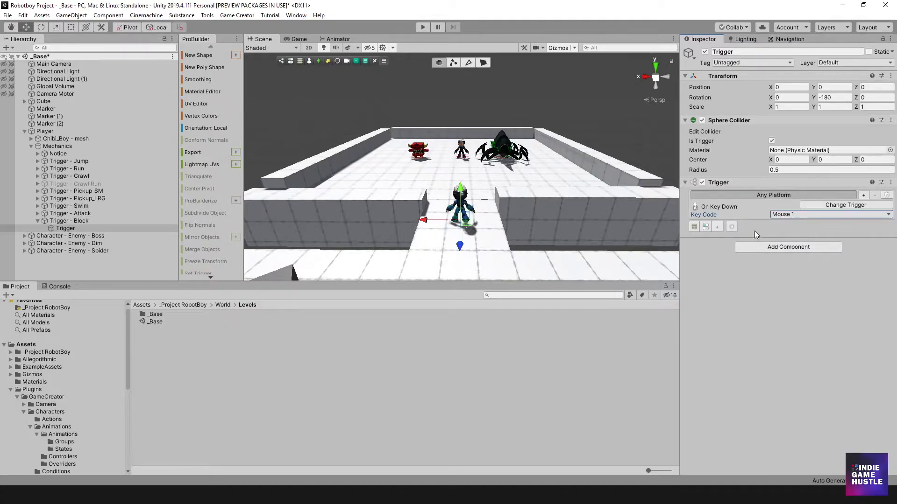
- Add a second Trigger component to the same object and set it to On Key Up with key code Mouse 1
{"action": "left_click", "coordinate": [768, 247]}
{"action": "left_click", "coordinate": [766, 280]}
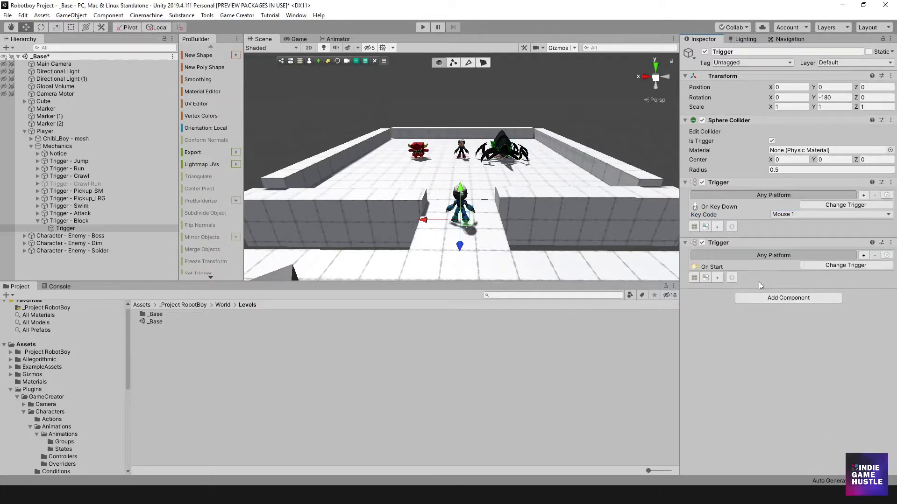
{"action": "left_click", "coordinate": [813, 266]}
{"action": "left_click", "coordinate": [816, 332]}
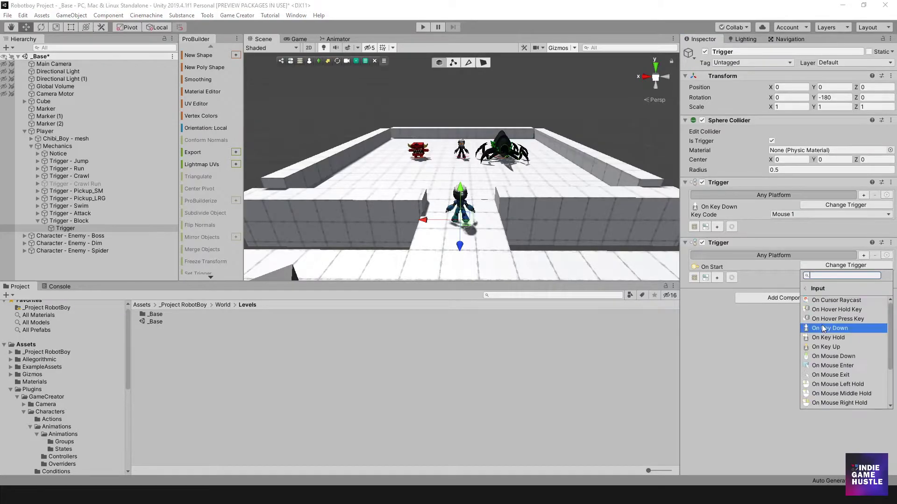
{"action": "left_click", "coordinate": [830, 349]}
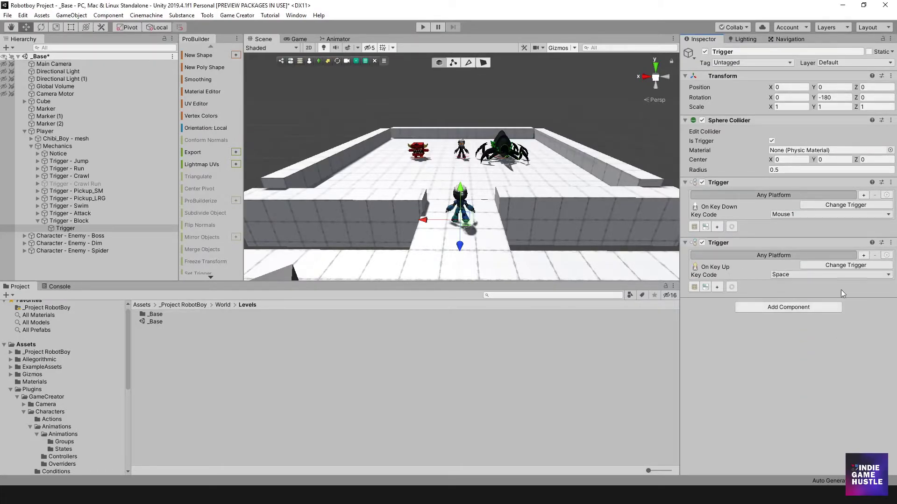
{"action": "left_click", "coordinate": [776, 276]}
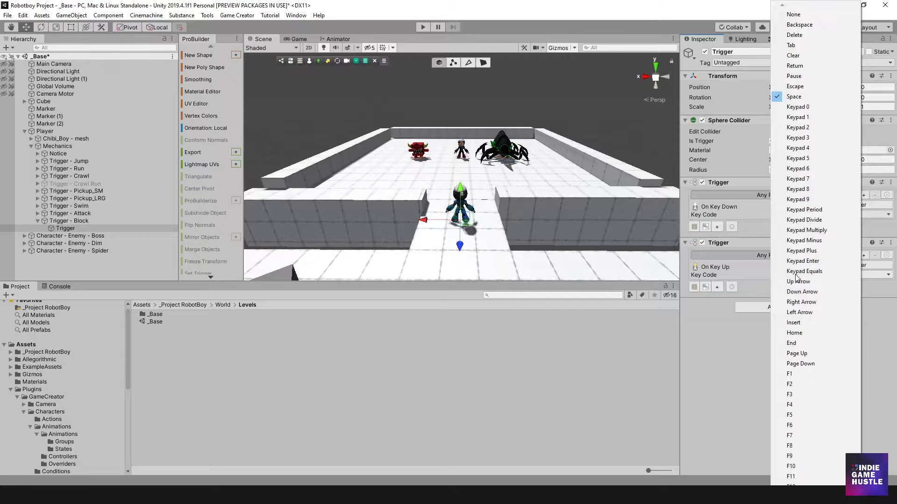
{"action": "scroll", "coordinate": [796, 277], "scroll_direction": "down", "scroll_amount": 20}
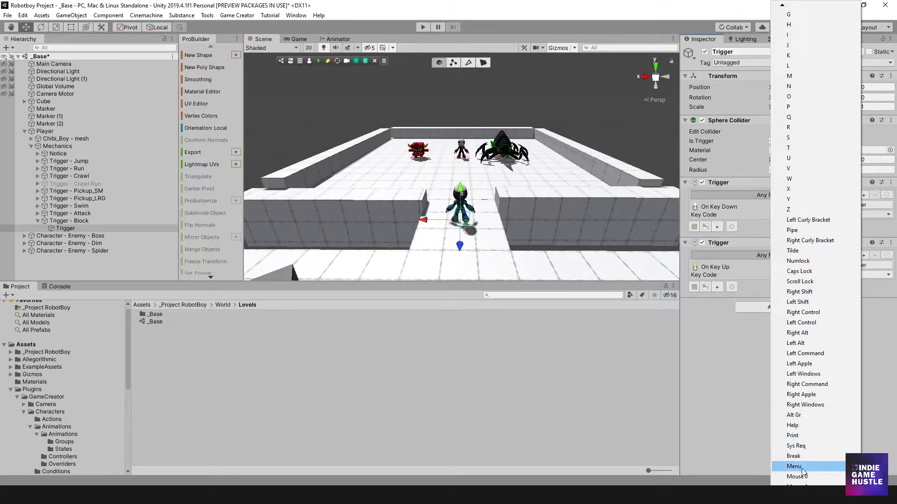
{"action": "left_click", "coordinate": [799, 480]}
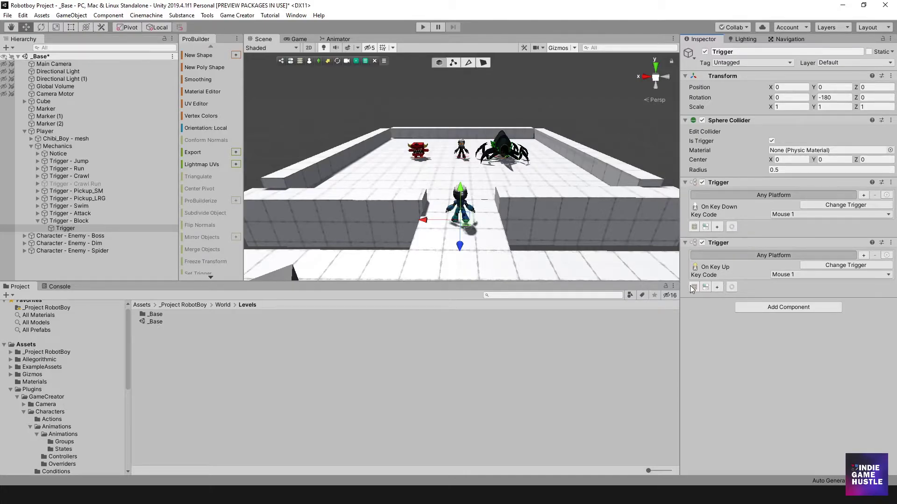
- Create an Actions object for the On Key Down trigger and rename it Actions - Start Block
{"action": "left_click", "coordinate": [694, 227]}
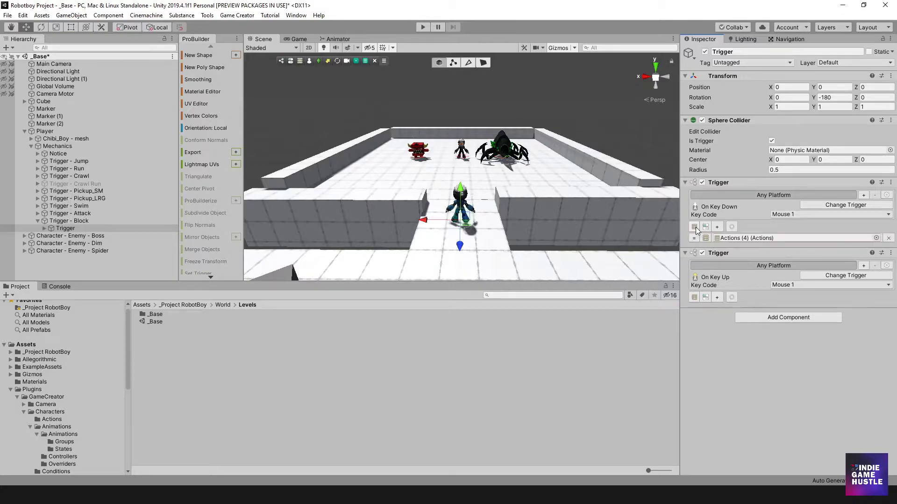
{"action": "left_click", "coordinate": [75, 230]}
{"action": "left_click", "coordinate": [75, 236]}
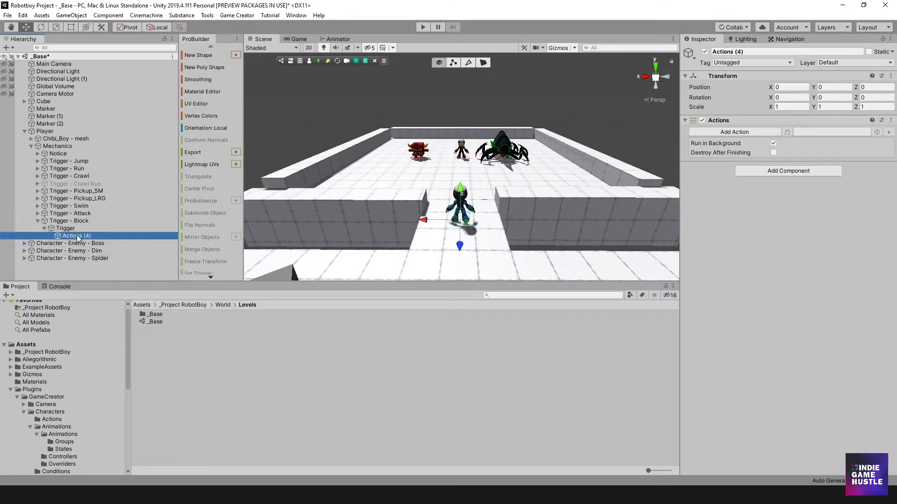
{"action": "left_click", "coordinate": [76, 234]}
{"action": "key", "text": "BackSpace"}
{"action": "key", "text": "BackSpace"}
{"action": "key", "text": "BackSpace"}
{"action": "key", "text": "BackSpace"}
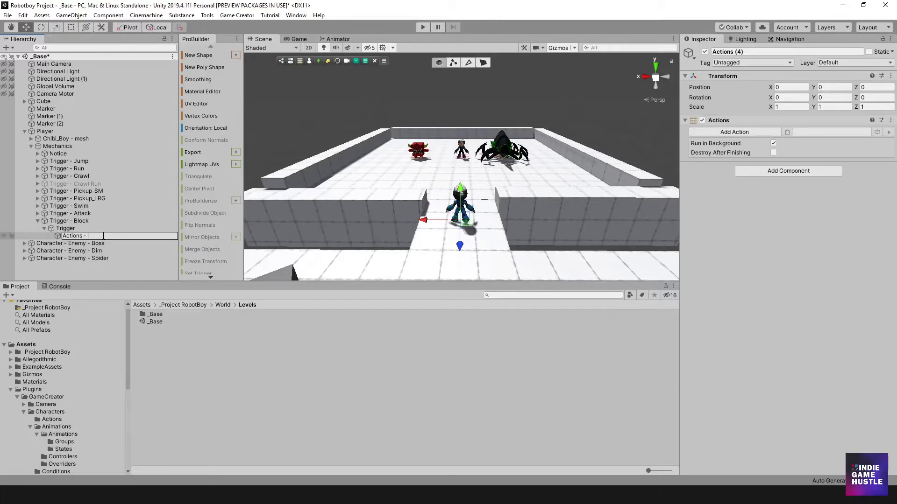
{"action": "type", "text": "- BLock"}
{"action": "key", "text": "BackSpace"}
{"action": "key", "text": "BackSpace"}
{"action": "key", "text": "BackSpace"}
{"action": "key", "text": "BackSpace"}
{"action": "key", "text": "BackSpace"}
{"action": "type", "text": "Start Block"}
{"action": "key", "text": "Return"}
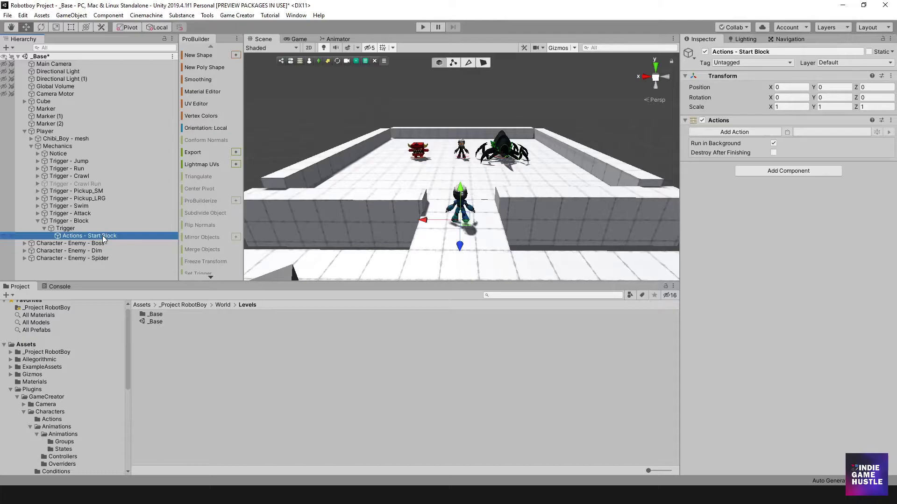
- Add a Melee Blocking action to Actions - Start Block, with Character set to Player and Blocking set to Start Blocking
{"action": "left_click", "coordinate": [743, 134]}
{"action": "left_click", "coordinate": [724, 200]}
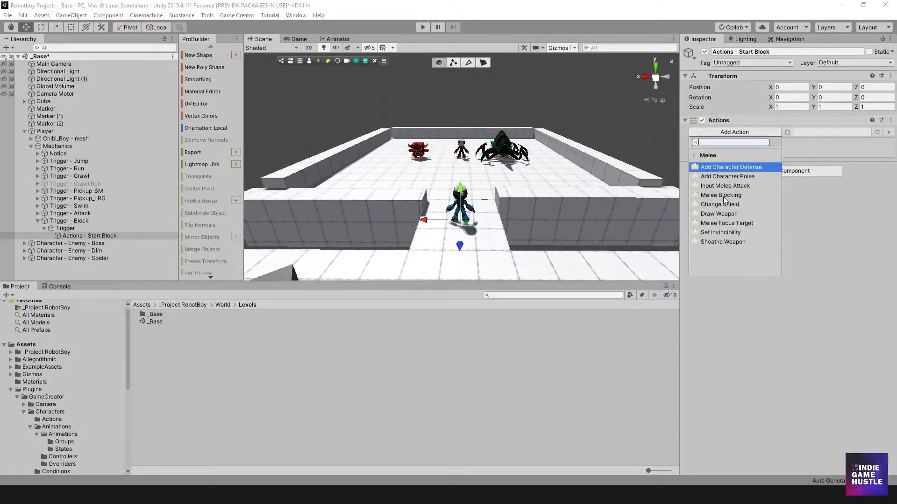
{"action": "left_click", "coordinate": [713, 197]}
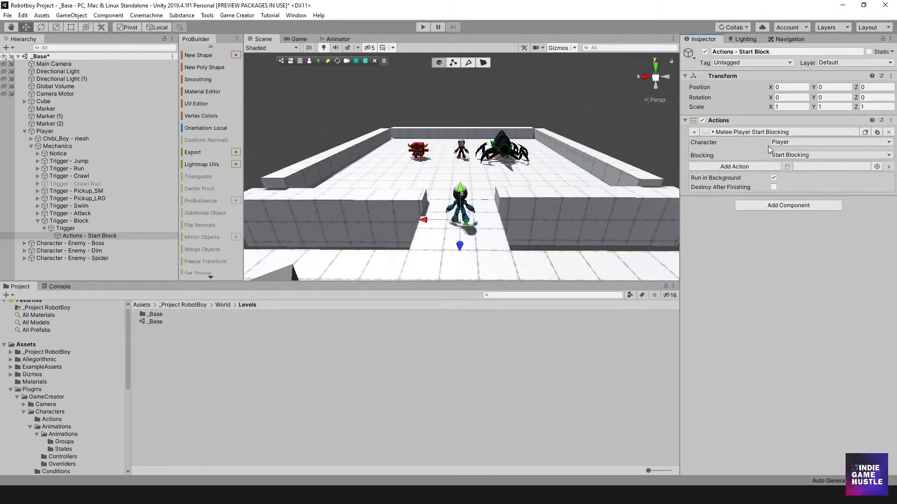
{"action": "left_click", "coordinate": [794, 142]}
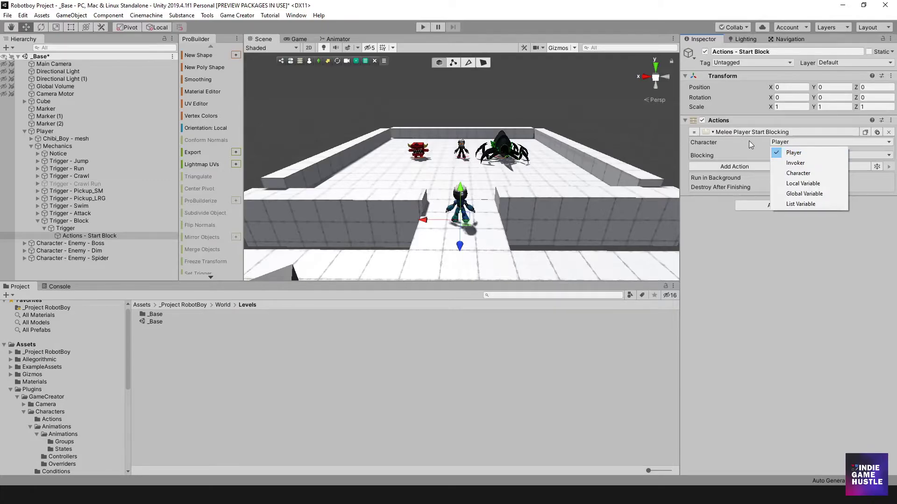
{"action": "left_click", "coordinate": [749, 141]}
{"action": "left_click", "coordinate": [791, 155]}
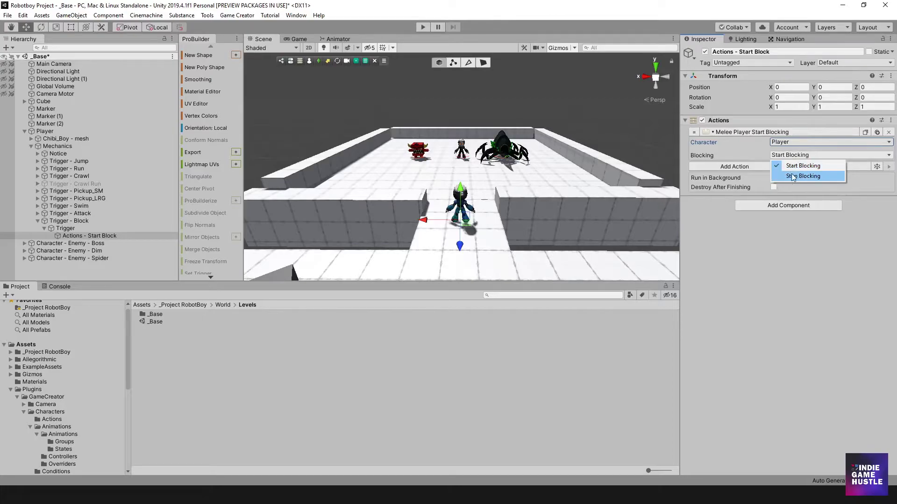
{"action": "left_click", "coordinate": [818, 147]}
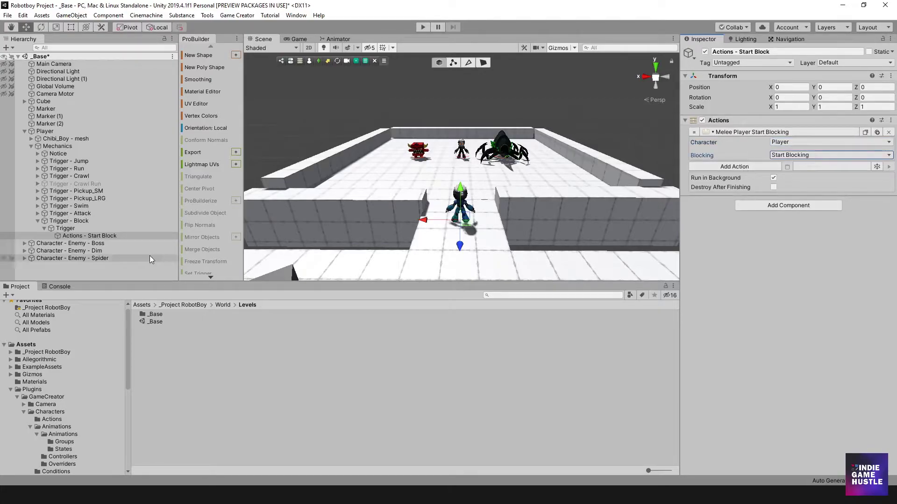
- Create an Actions object for the On Key Up trigger on the Trigger object
{"action": "left_click", "coordinate": [108, 229]}
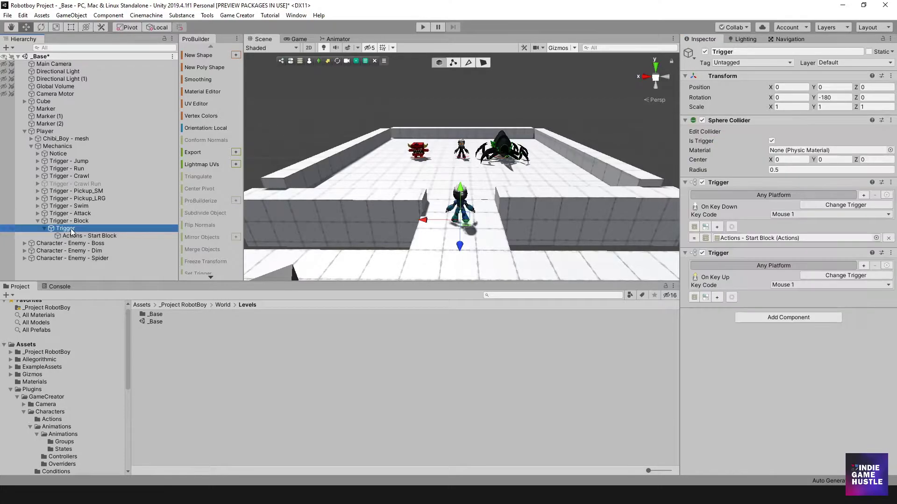
{"action": "left_click", "coordinate": [694, 299]}
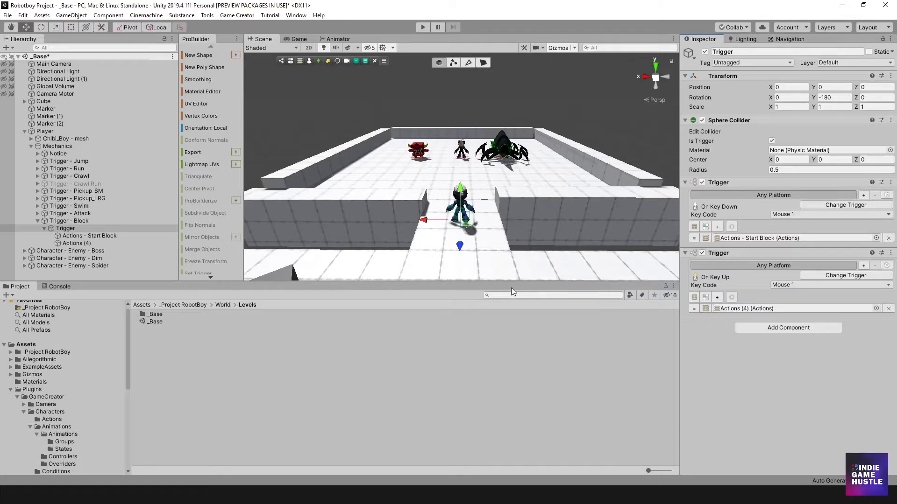
- Remove the On Key Up Trigger component from the Trigger object and delete its empty Actions (4) child
{"action": "left_click", "coordinate": [890, 253]}
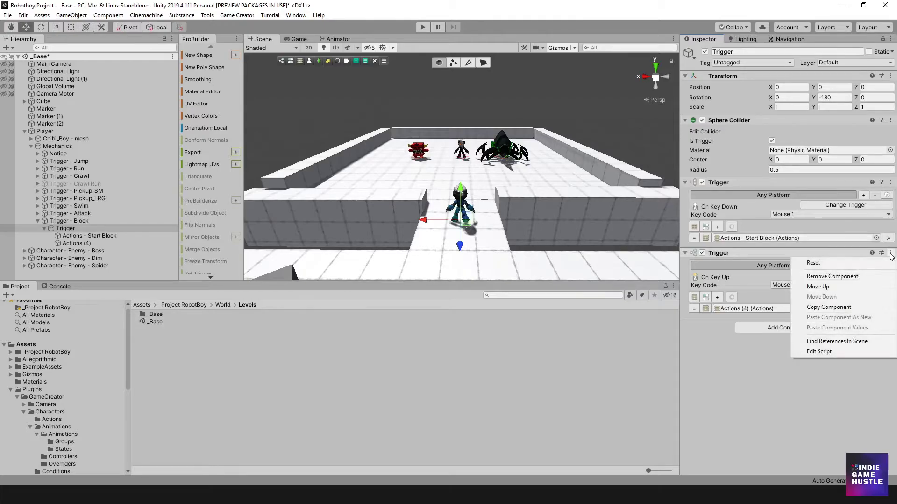
{"action": "left_click", "coordinate": [828, 277]}
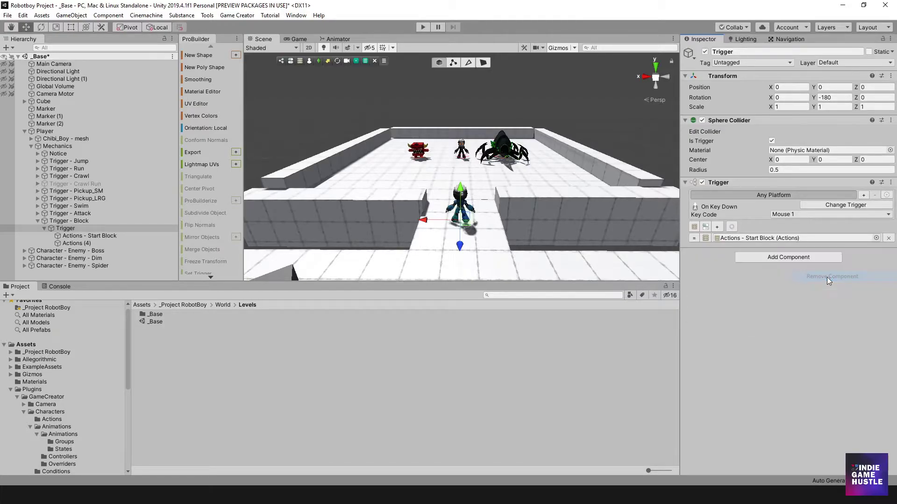
{"action": "left_click", "coordinate": [87, 244]}
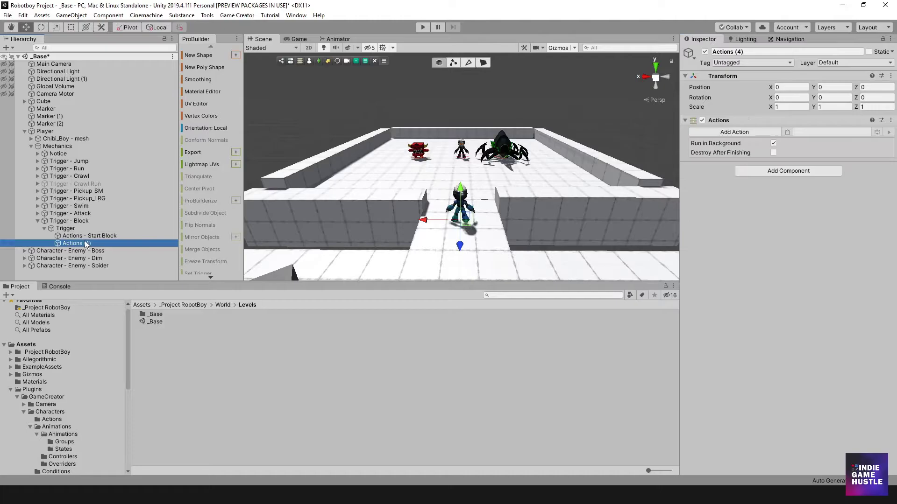
{"action": "key", "text": "Delete"}
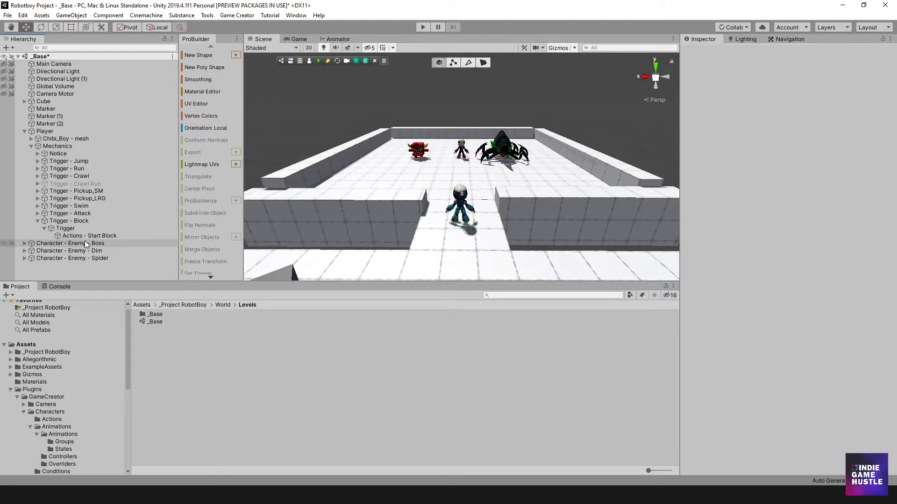
- Rename the Trigger object under Trigger - Block as Trigger - Start Block
{"action": "left_click", "coordinate": [67, 229]}
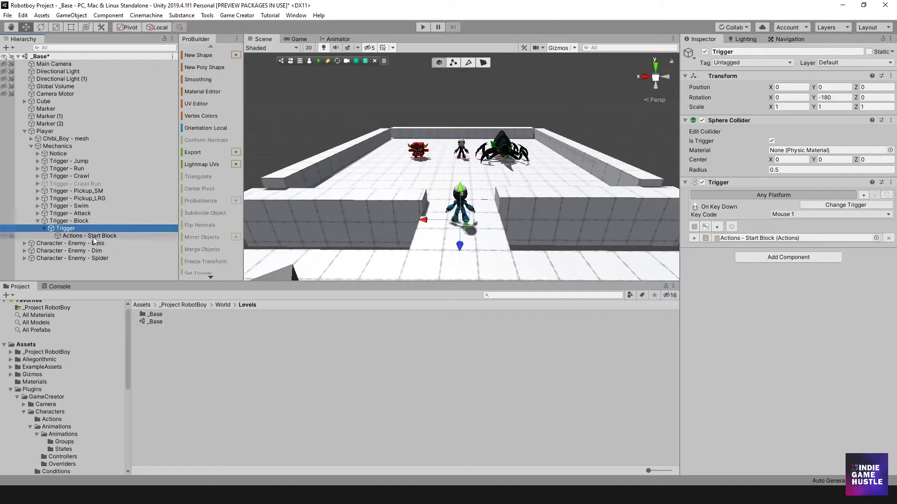
{"action": "left_click", "coordinate": [94, 236]}
{"action": "left_click", "coordinate": [71, 230]}
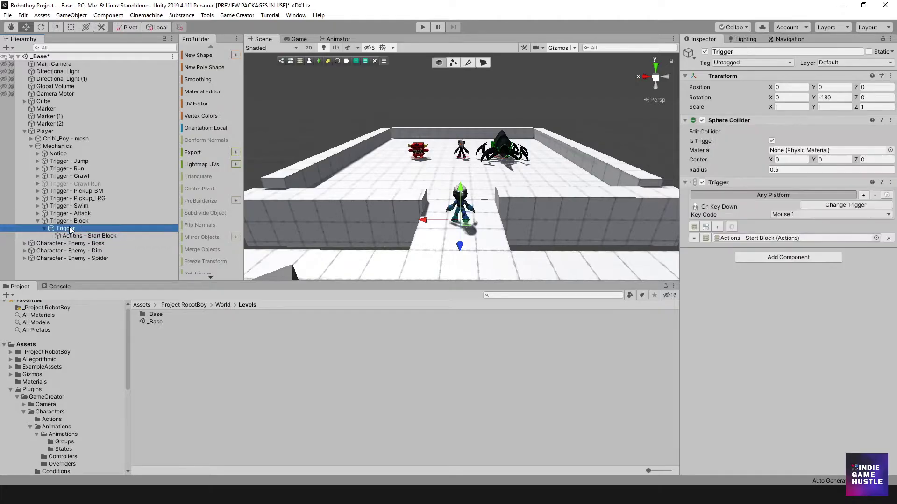
{"action": "left_click", "coordinate": [82, 228]}
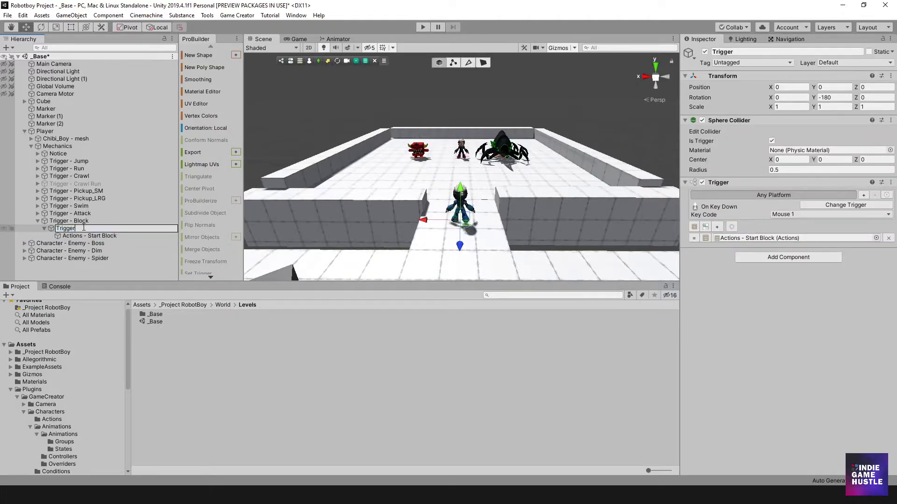
{"action": "type", "text": "- Start Block"}
{"action": "key", "text": "Return"}
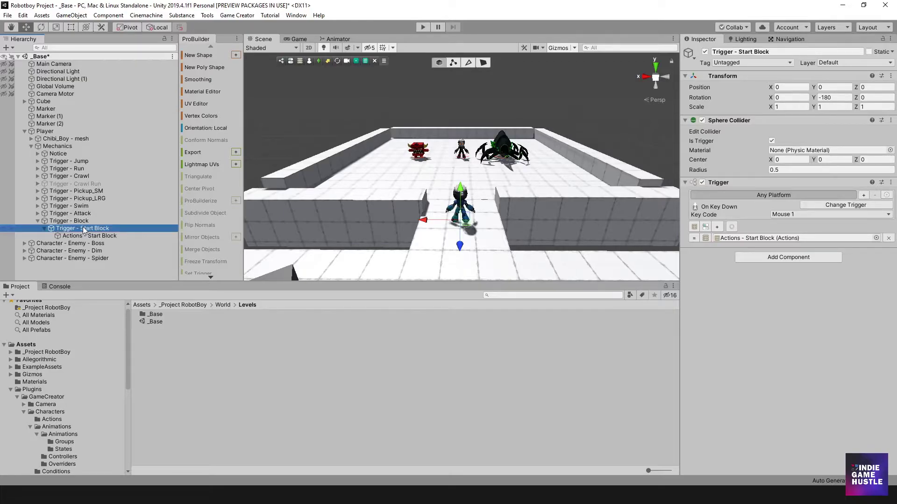
{"action": "left_click", "coordinate": [91, 235]}
{"action": "left_click", "coordinate": [80, 228]}
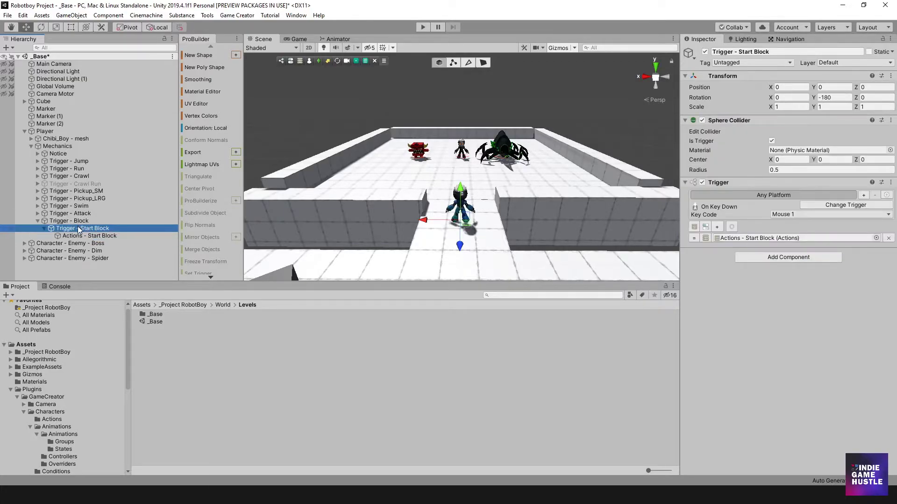
{"action": "left_click", "coordinate": [113, 237]}
{"action": "left_click", "coordinate": [103, 229]}
- Add a second Game Creator trigger as a child of Trigger - Block and rename it Trigger - End Block
{"action": "left_click", "coordinate": [62, 223]}
{"action": "right_click", "coordinate": [62, 222]}
{"action": "mouse_move", "coordinate": [114, 314]}
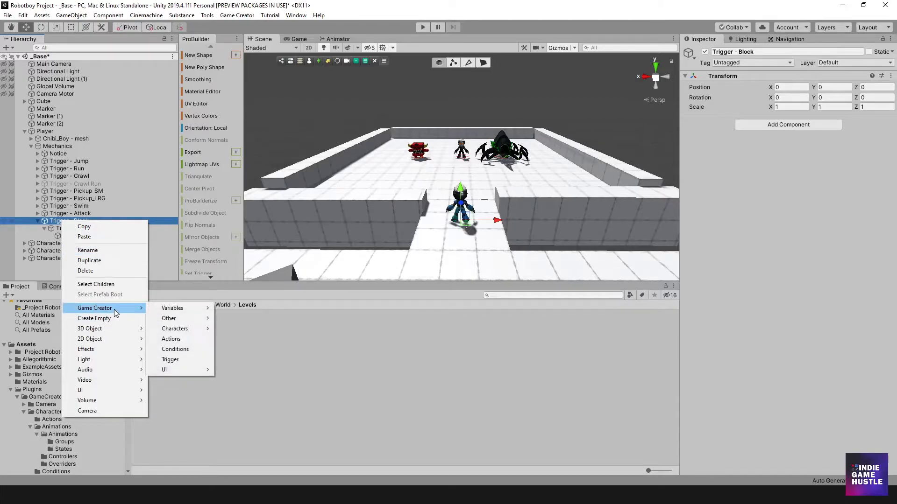
{"action": "left_click", "coordinate": [168, 360]}
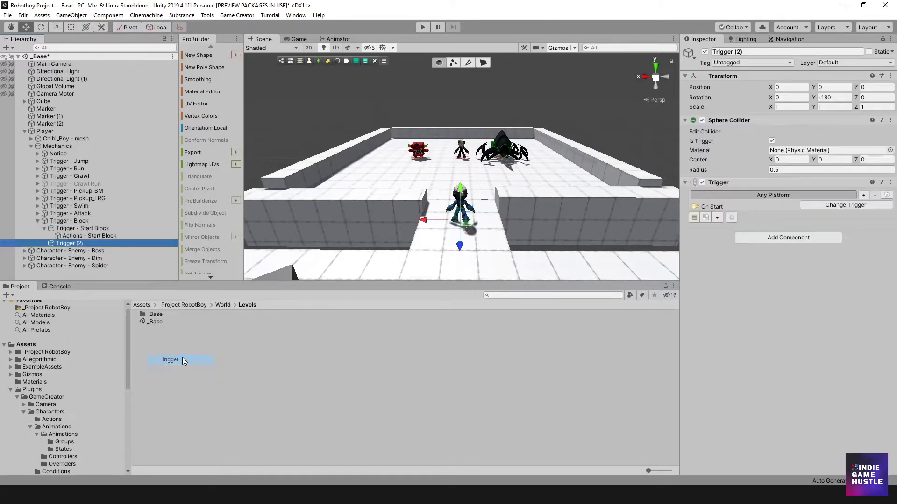
{"action": "left_click", "coordinate": [90, 243]}
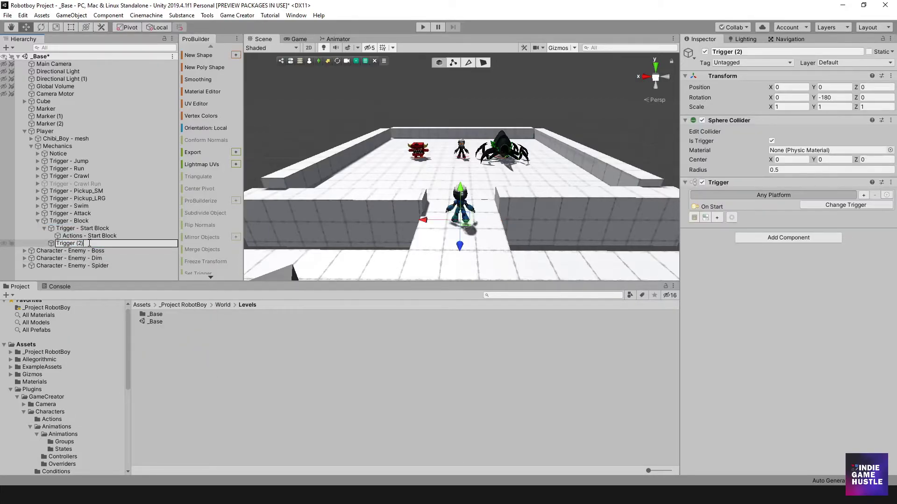
{"action": "type", "text": "- "}
{"action": "type", "text": "End bl"}
{"action": "type", "text": " B"}
{"action": "key", "text": "Return"}
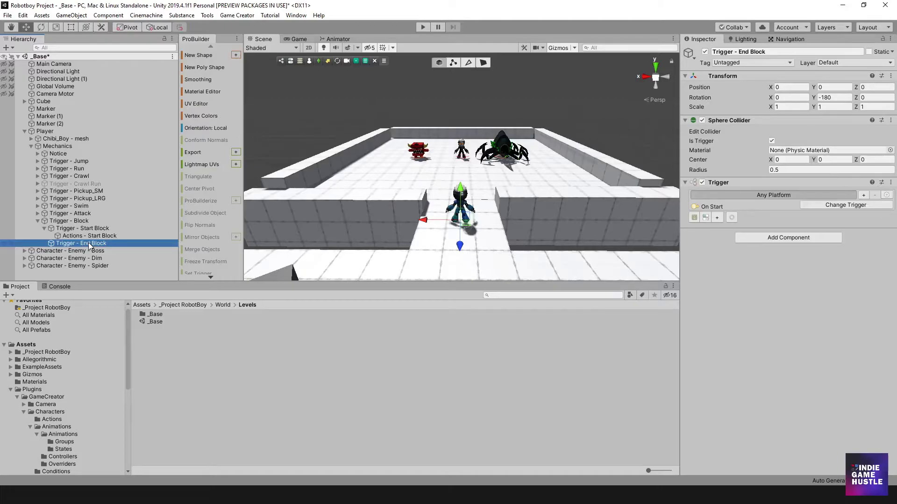
{"action": "left_click", "coordinate": [826, 209]}
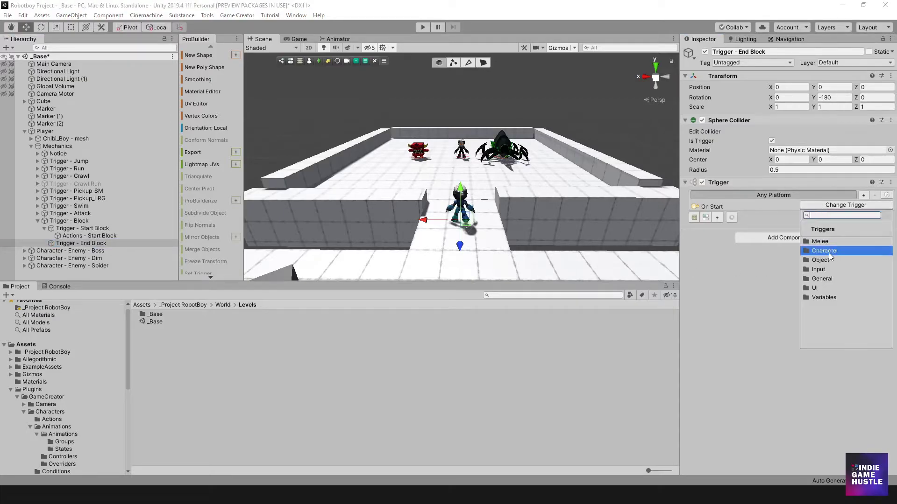
{"action": "left_click", "coordinate": [830, 273]}
{"action": "left_click", "coordinate": [831, 269]}
{"action": "left_click", "coordinate": [782, 215]}
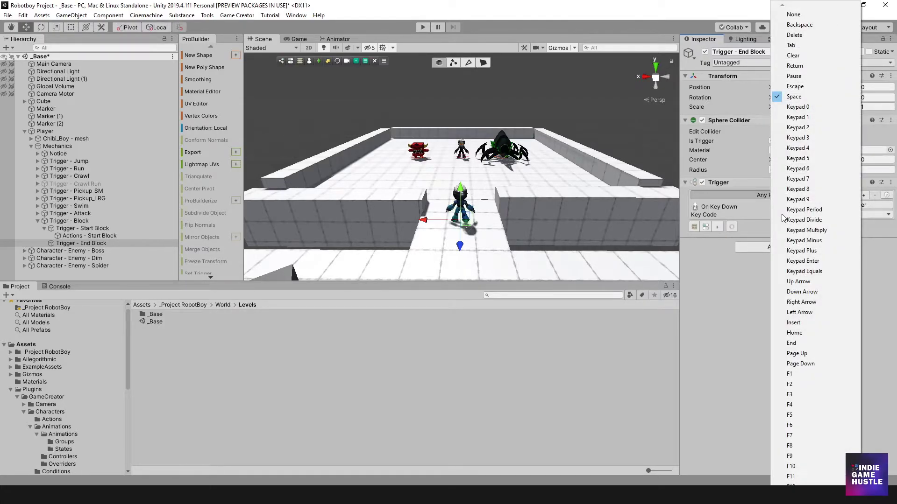
{"action": "left_click", "coordinate": [713, 290]}
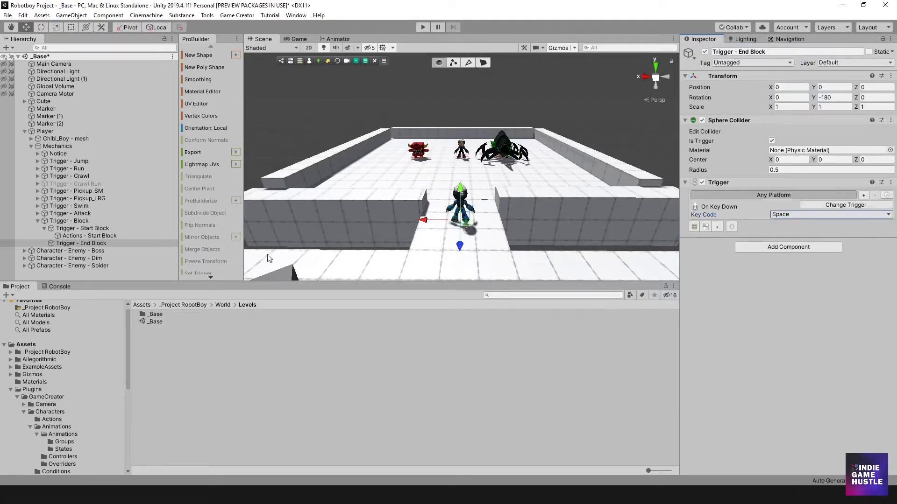
{"action": "left_click", "coordinate": [799, 216]}
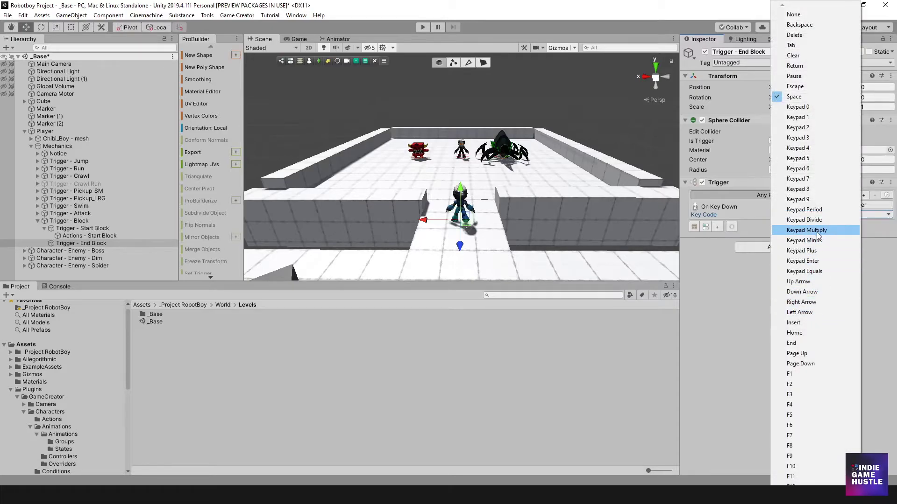
{"action": "left_click", "coordinate": [743, 325]}
- Change the event of Trigger - End Block to On Key Up with the key code Mouse 1
{"action": "left_click", "coordinate": [824, 206]}
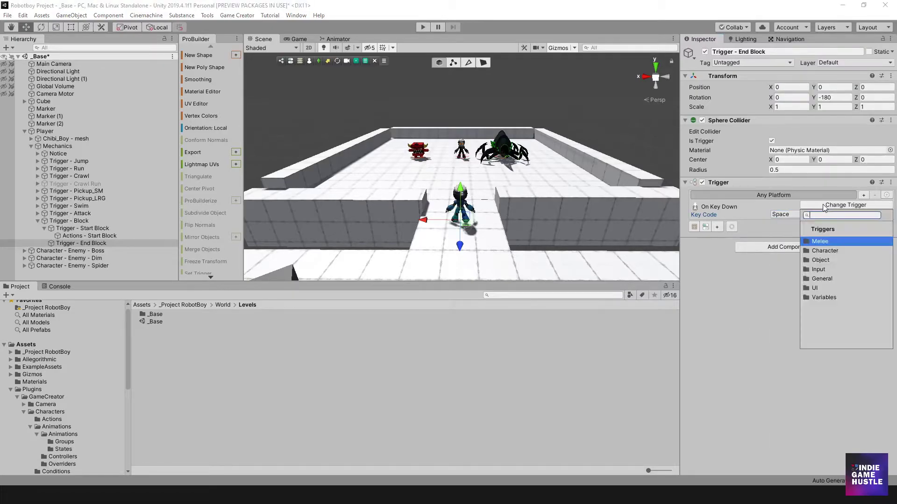
{"action": "left_click", "coordinate": [818, 270]}
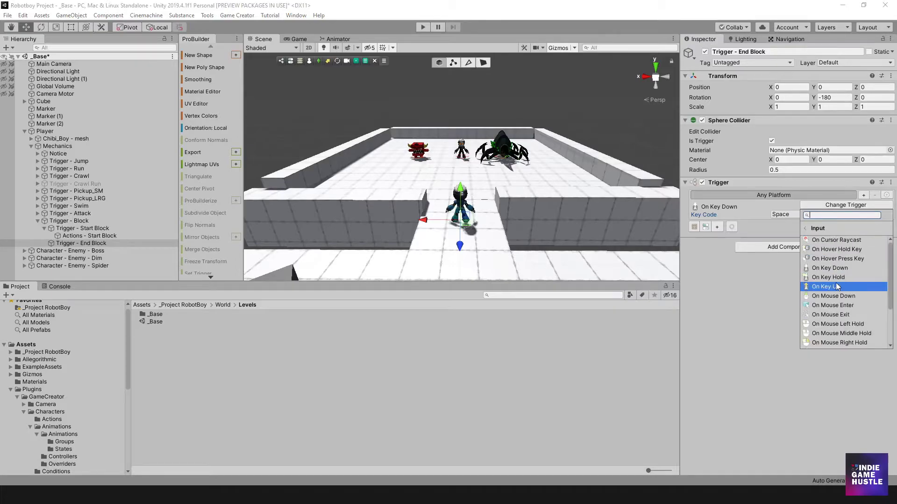
{"action": "left_click", "coordinate": [836, 287]}
{"action": "left_click", "coordinate": [792, 215]}
{"action": "scroll", "coordinate": [794, 224], "scroll_direction": "down", "scroll_amount": 15}
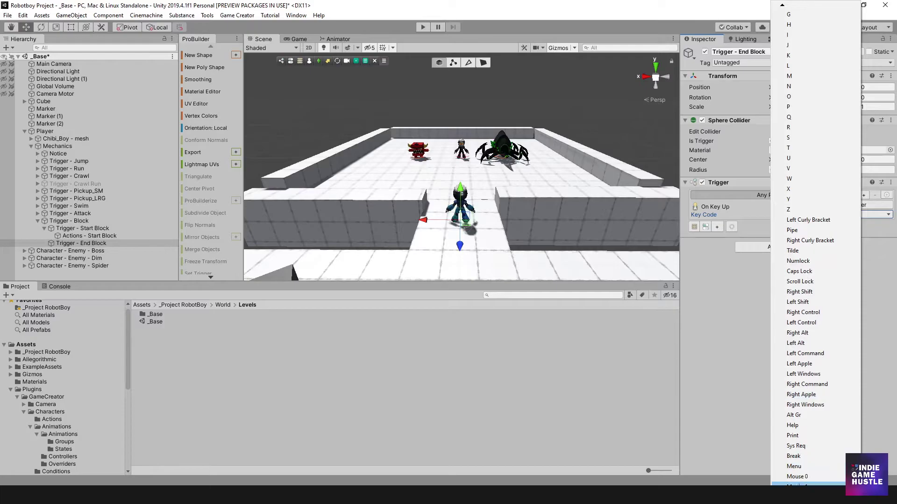
{"action": "left_click", "coordinate": [799, 485]}
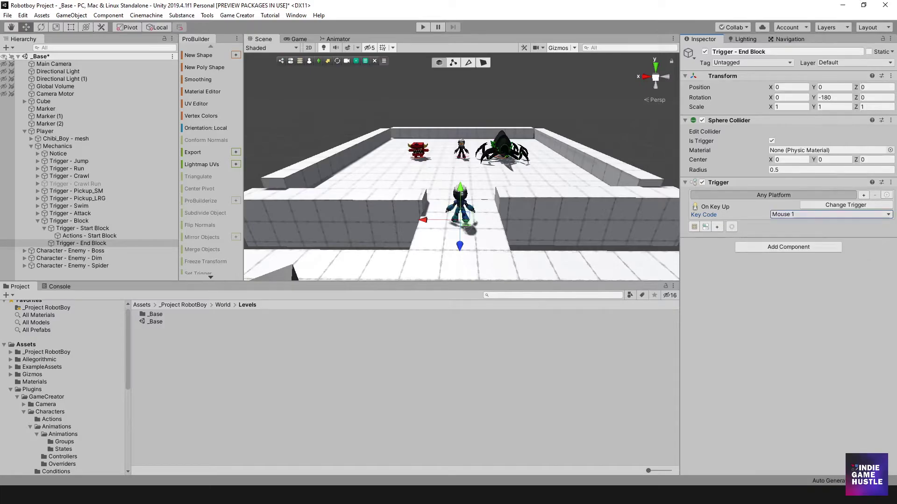
- Create an Actions object for Trigger - End Block and rename it Actions
{"action": "left_click", "coordinate": [82, 229]}
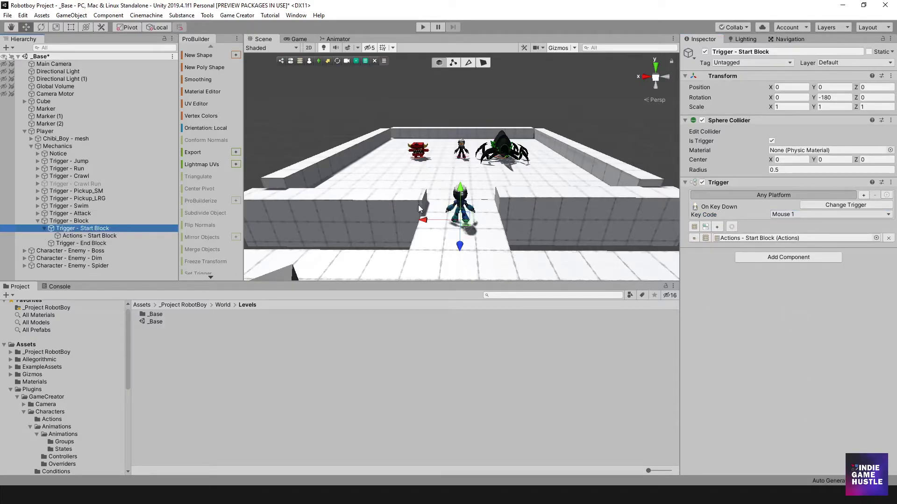
{"action": "left_click", "coordinate": [107, 242]}
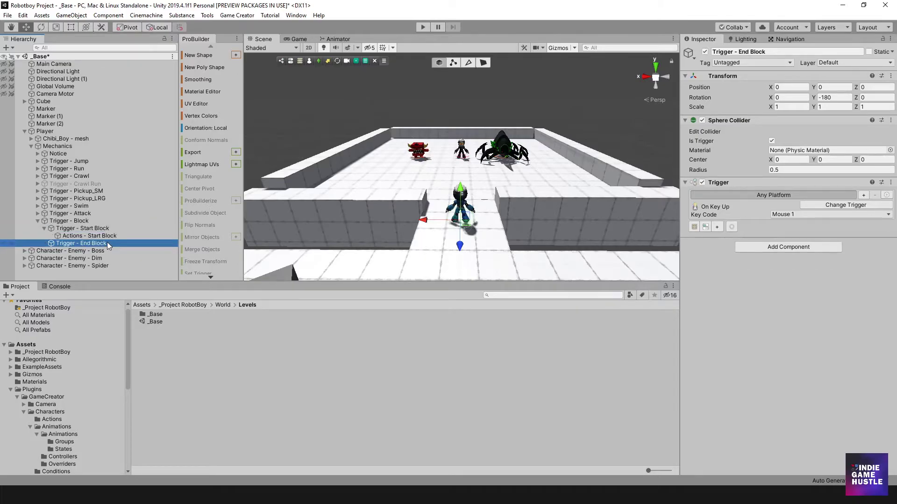
{"action": "left_click", "coordinate": [693, 228]}
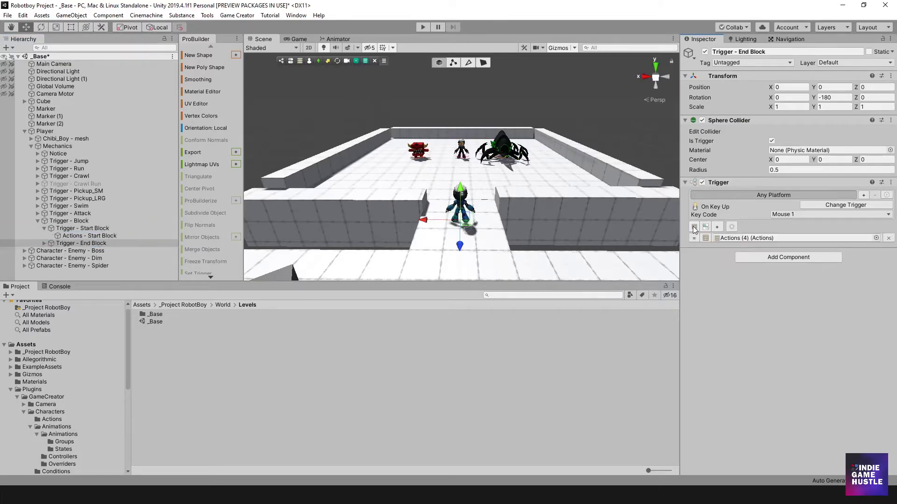
{"action": "left_click", "coordinate": [44, 243]}
{"action": "left_click", "coordinate": [75, 251]}
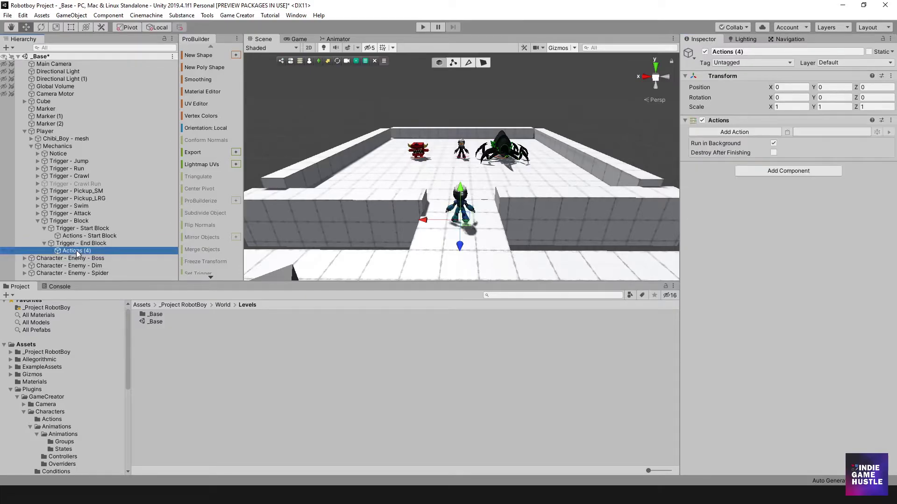
{"action": "left_click", "coordinate": [95, 251]}
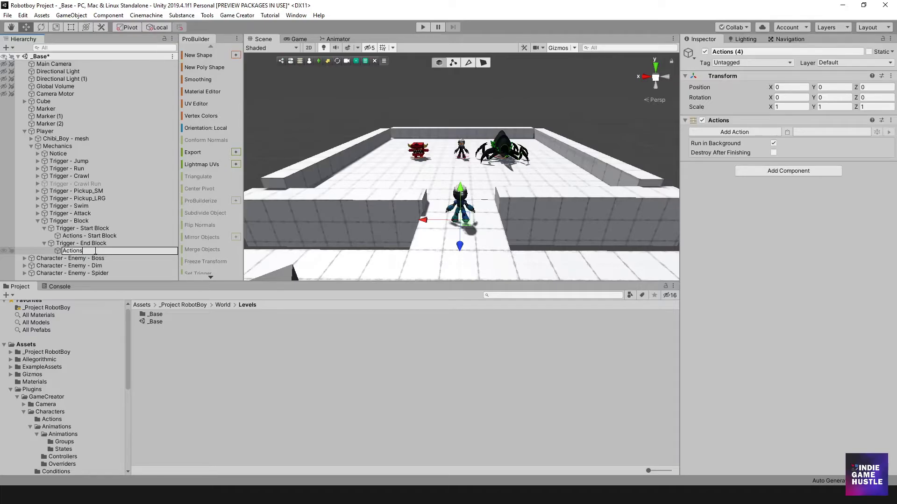
{"action": "key", "text": "Return"}
- Shorten the name of the Actions - Start Block object under Trigger - Start Block to Actions
{"action": "left_click", "coordinate": [95, 237]}
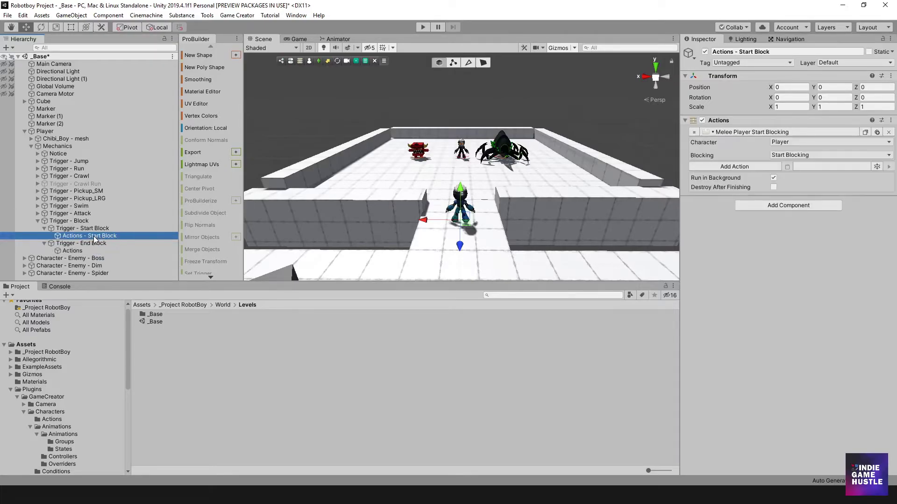
{"action": "left_click", "coordinate": [95, 237]}
{"action": "left_click_drag", "start_coordinate": [88, 236], "coordinate": [132, 236]}
{"action": "key", "text": "BackSpace"}
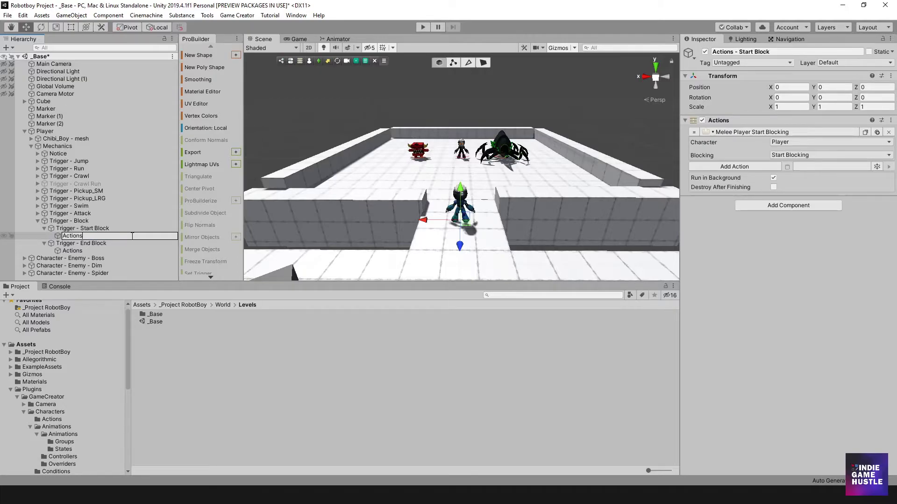
{"action": "key", "text": "Return"}
- Add a Melee Blocking action to the Actions object of Trigger - End Block and set Blocking to Stop Blocking
{"action": "left_click", "coordinate": [86, 232]}
{"action": "left_click", "coordinate": [74, 243]}
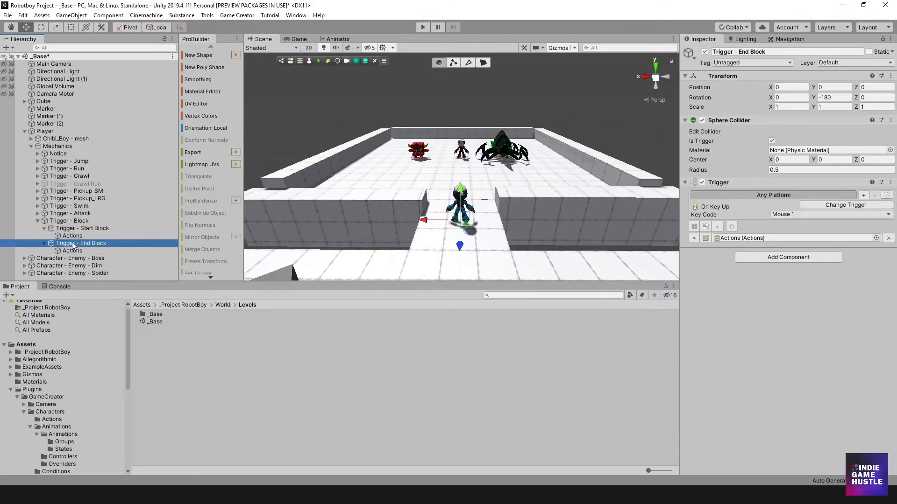
{"action": "left_click", "coordinate": [73, 252]}
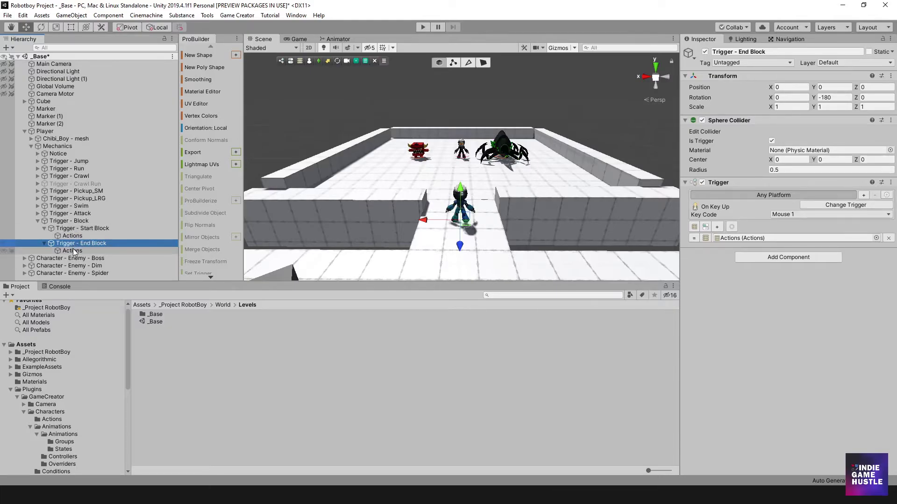
{"action": "left_click", "coordinate": [753, 131]}
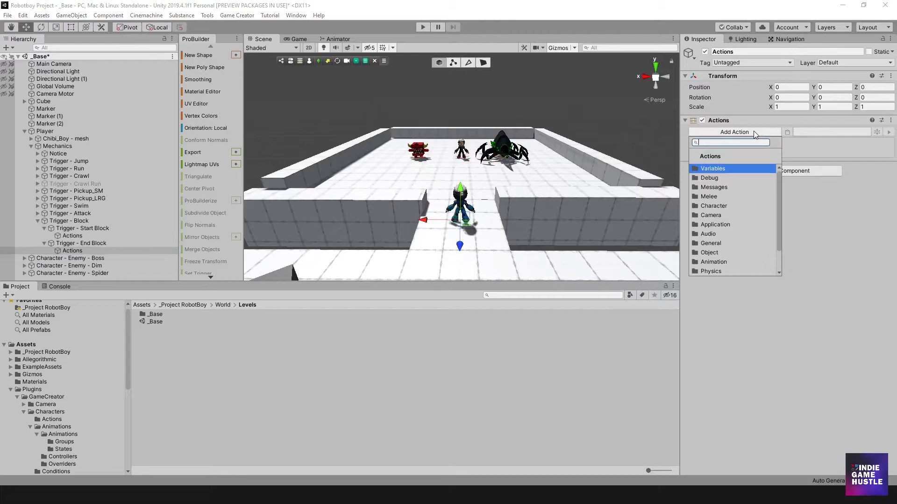
{"action": "left_click", "coordinate": [718, 202]}
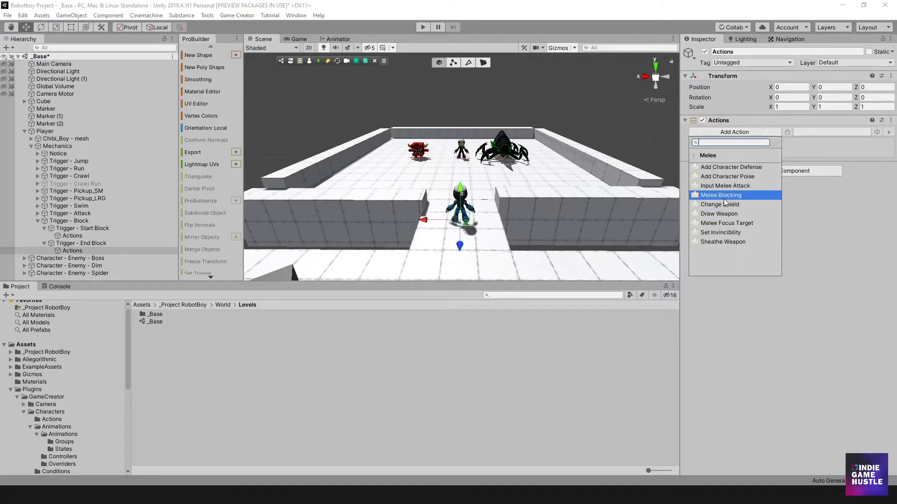
{"action": "left_click", "coordinate": [726, 195]}
{"action": "left_click", "coordinate": [796, 155]}
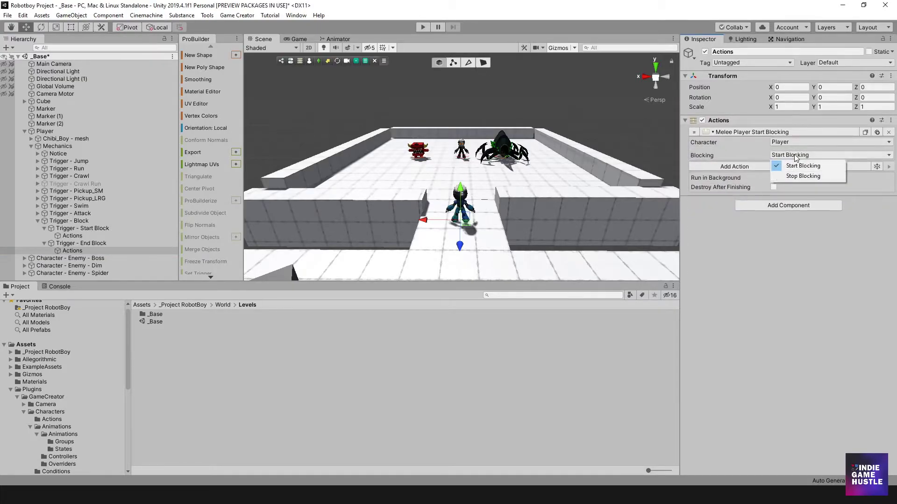
{"action": "left_click", "coordinate": [796, 177]}
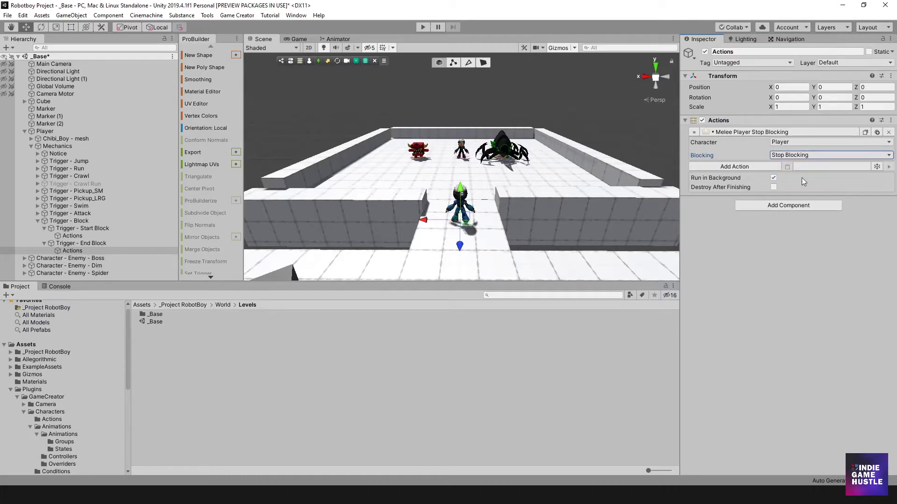
- Compare the key events of Trigger - Start Block and Trigger - End Block under Trigger - Block
{"action": "left_click", "coordinate": [74, 229]}
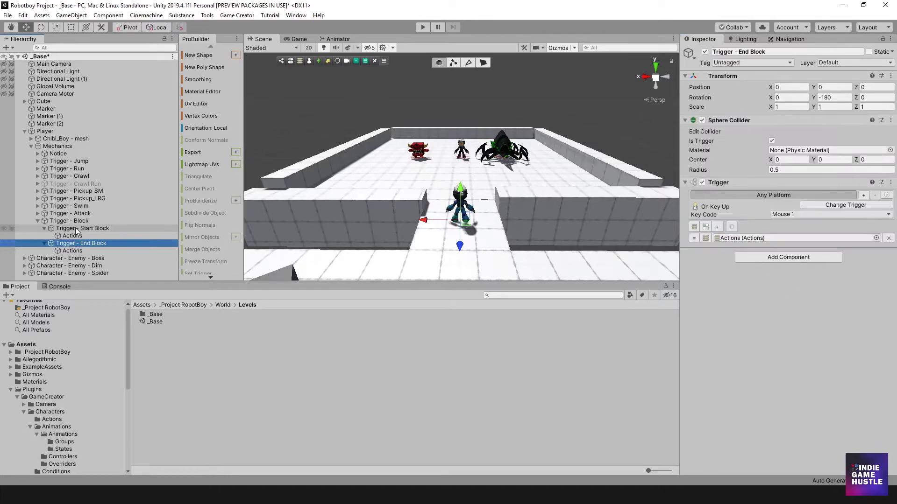
{"action": "left_click", "coordinate": [77, 244]}
{"action": "left_click", "coordinate": [80, 229]}
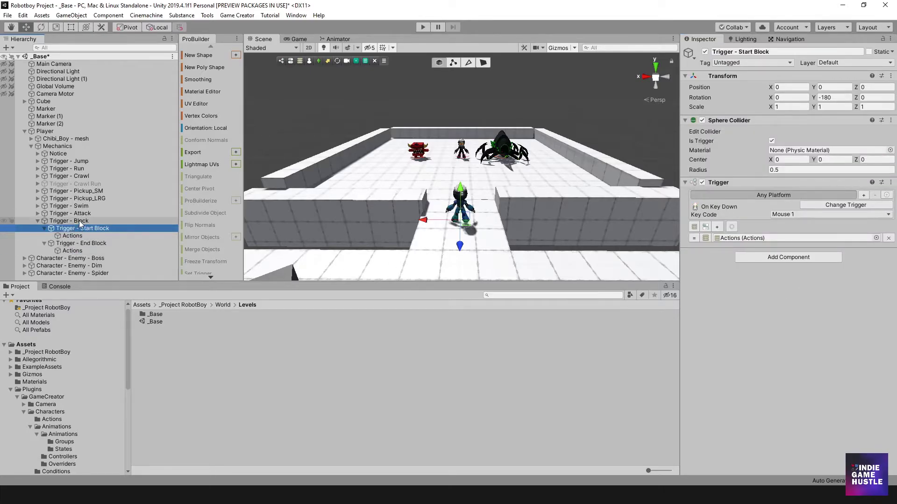
{"action": "left_click", "coordinate": [79, 221]}
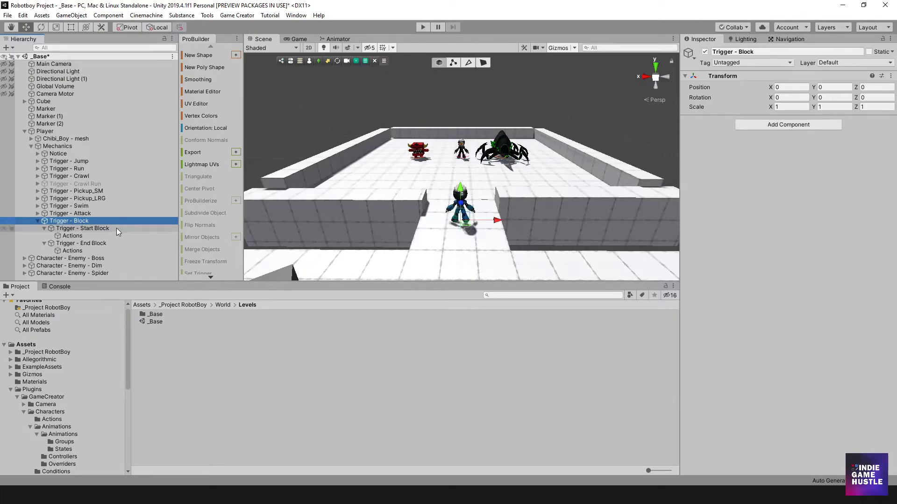
{"action": "left_click", "coordinate": [86, 229]}
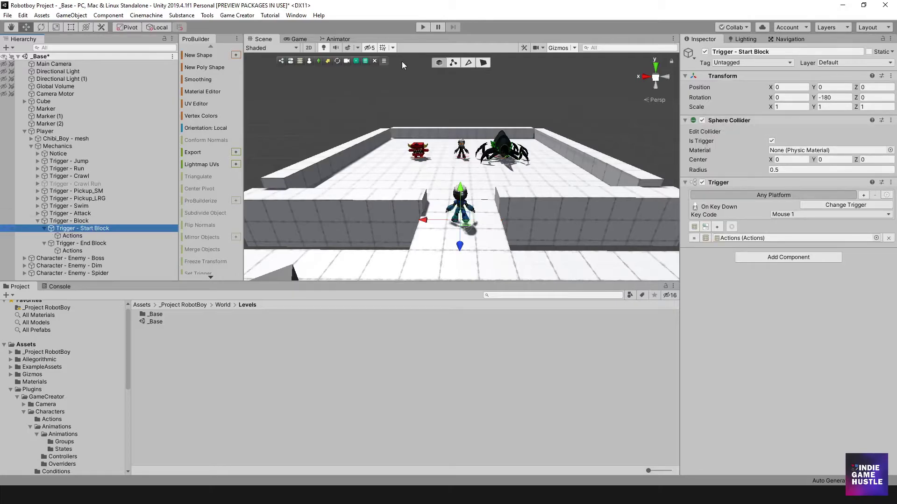
- Play-test the scene by moving the player among the enemies, attacking and blocking with the hammer, and end the play session
{"action": "left_click", "coordinate": [422, 27]}
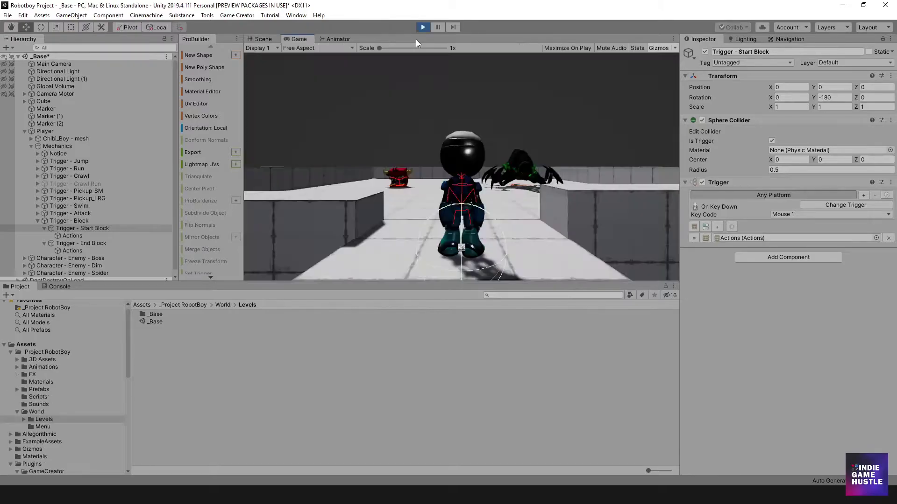
{"action": "left_click", "coordinate": [475, 124]}
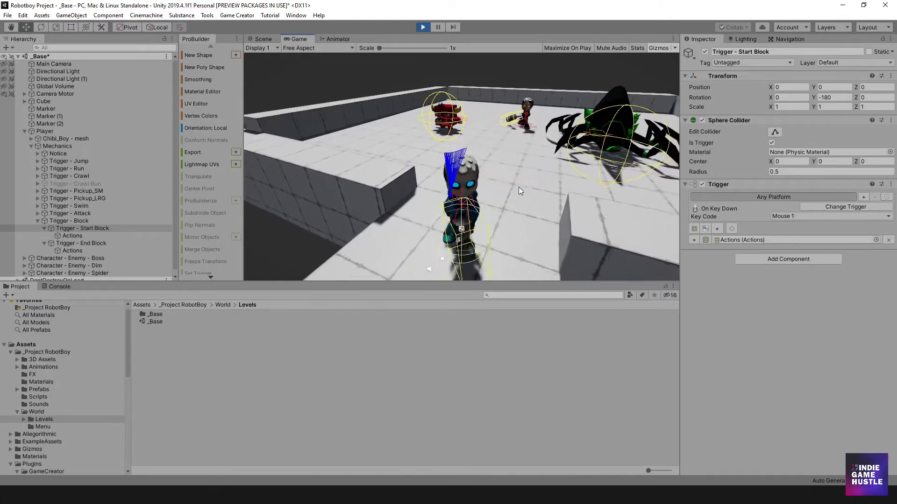
{"action": "key", "text": "w"}
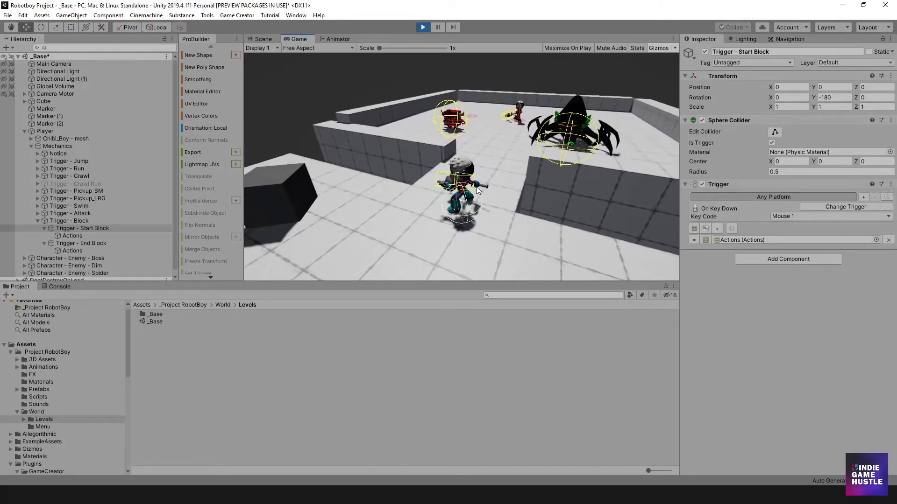
{"action": "key", "text": "w"}
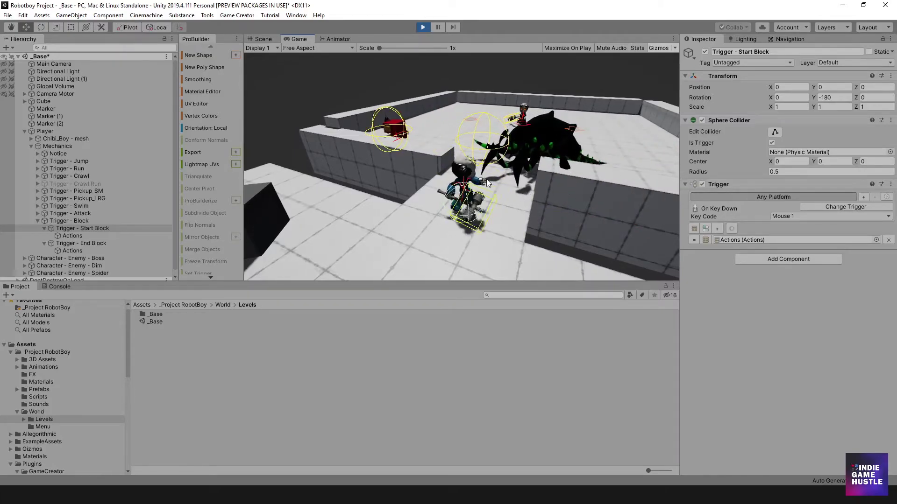
{"action": "key", "text": "w"}
{"action": "key", "text": "w"}
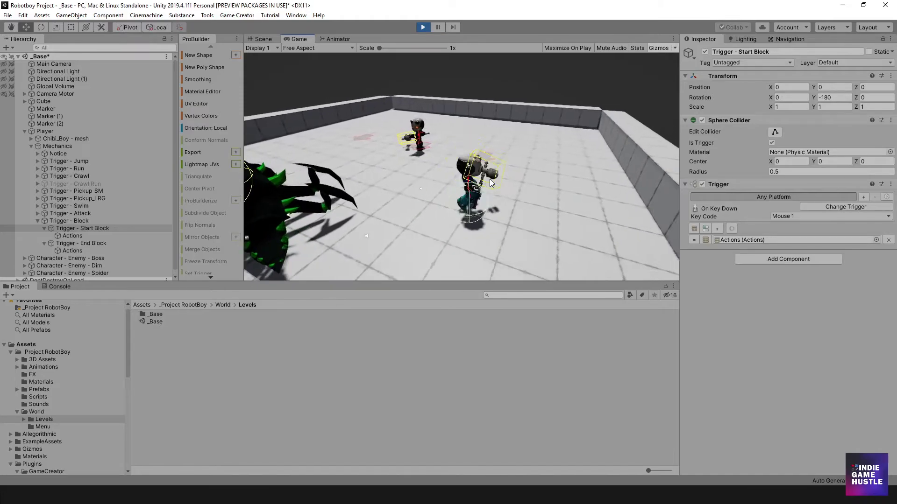
{"action": "right_click", "coordinate": [489, 182]}
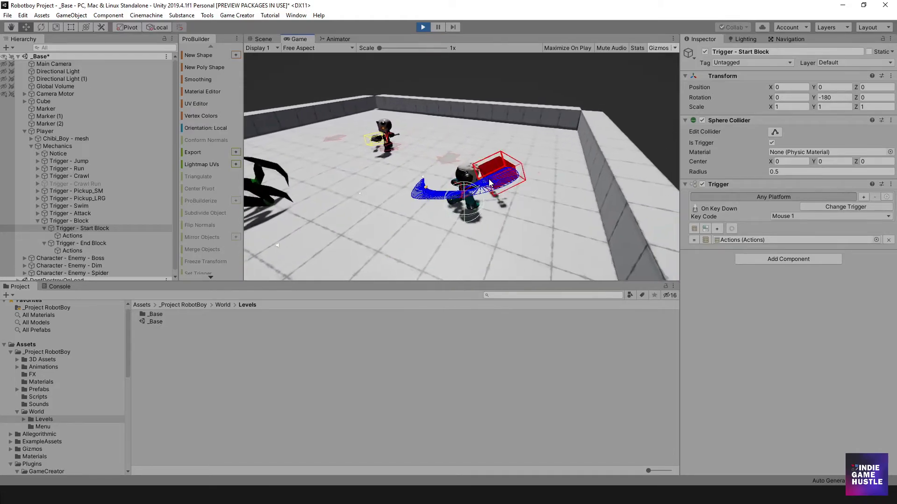
{"action": "left_click", "coordinate": [486, 181]}
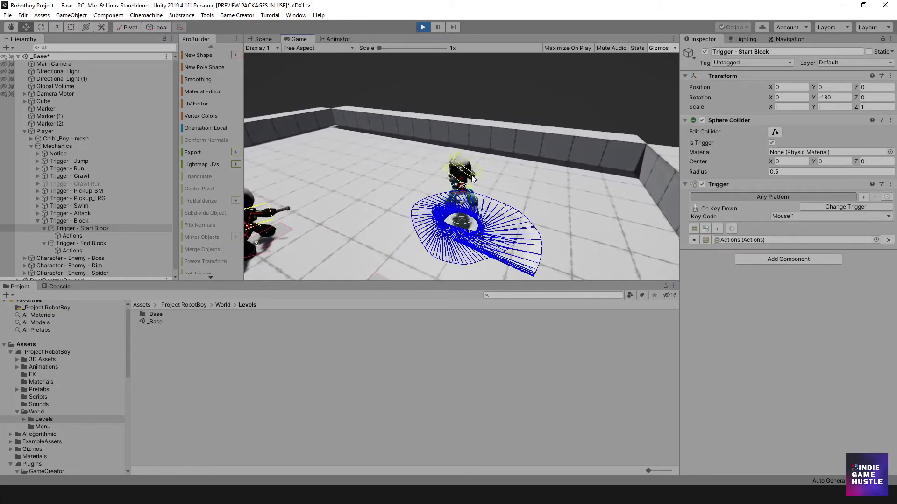
{"action": "left_click", "coordinate": [462, 176]}
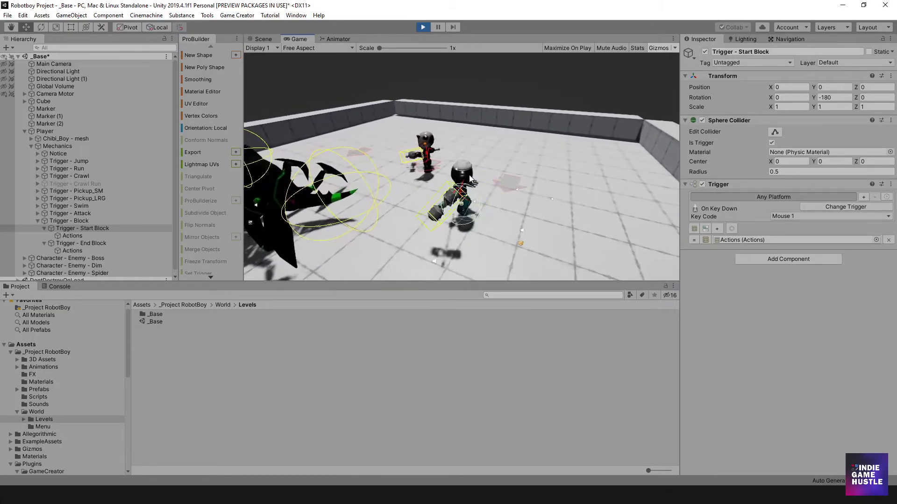
{"action": "right_click", "coordinate": [438, 179]}
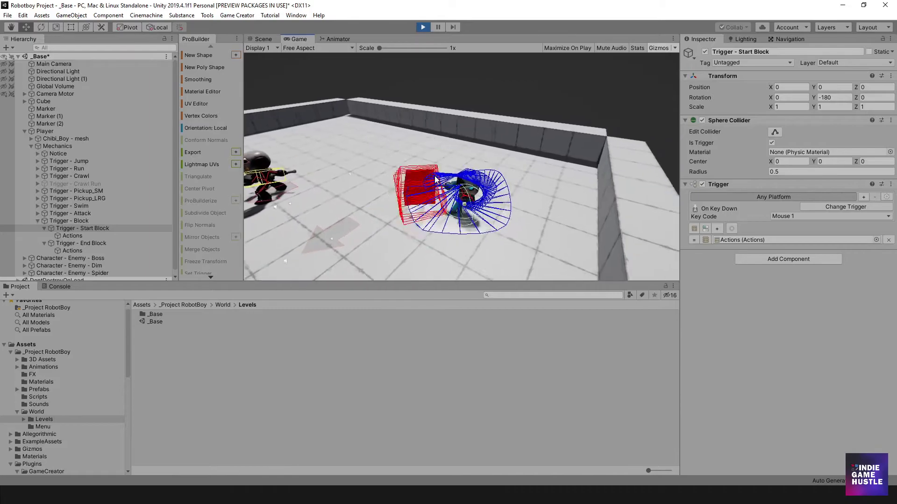
{"action": "right_click", "coordinate": [435, 178]}
{"action": "left_click", "coordinate": [432, 175]}
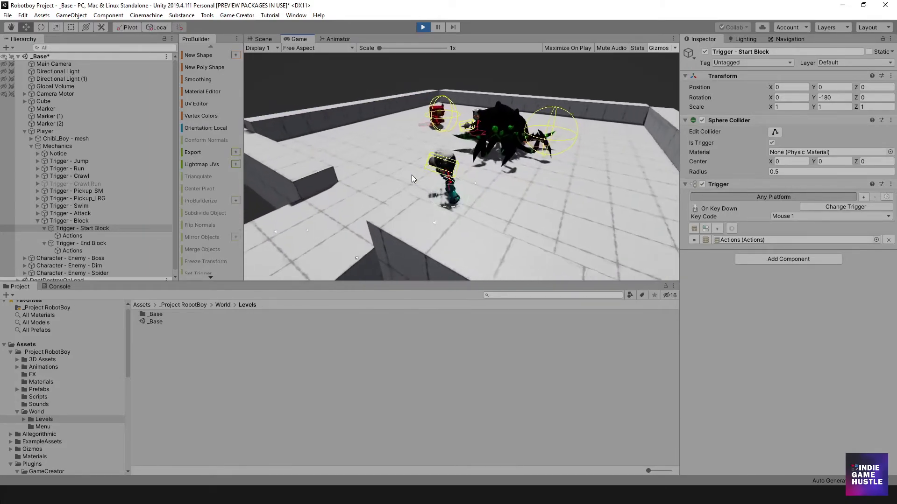
{"action": "key", "text": "w"}
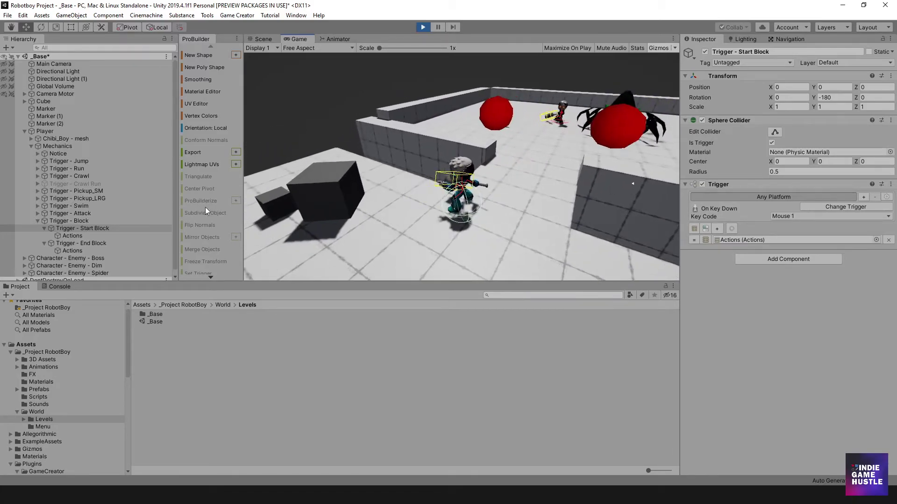
{"action": "left_click", "coordinate": [423, 27]}
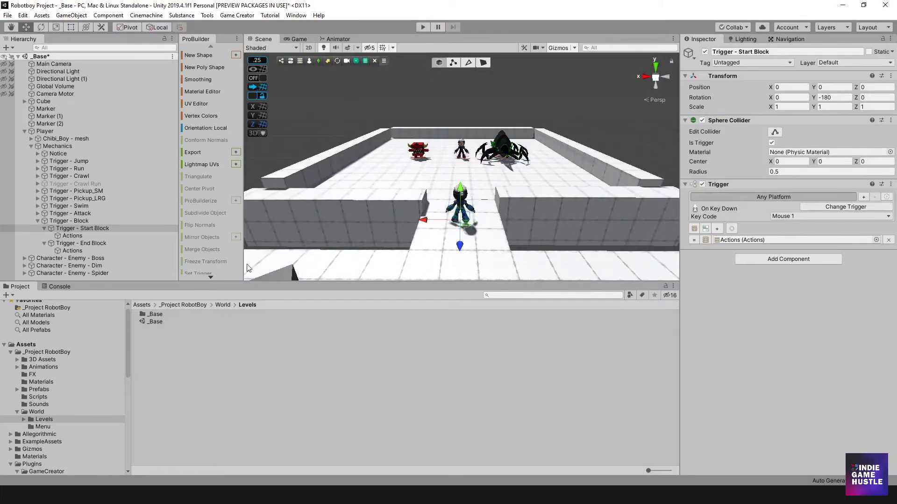
- Review the melee blocking action and trigger settings of the start and end block objects
{"action": "left_click", "coordinate": [77, 237]}
{"action": "left_click", "coordinate": [78, 243]}
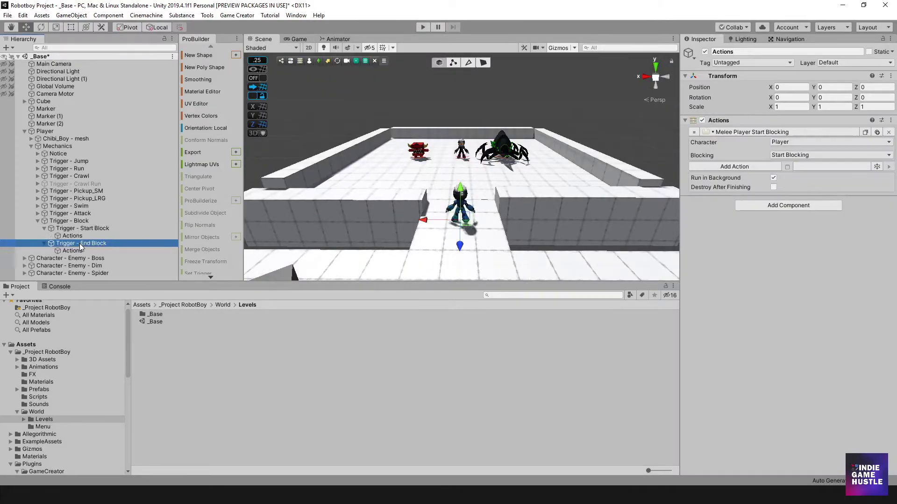
{"action": "left_click", "coordinate": [75, 236]}
{"action": "left_click", "coordinate": [82, 229]}
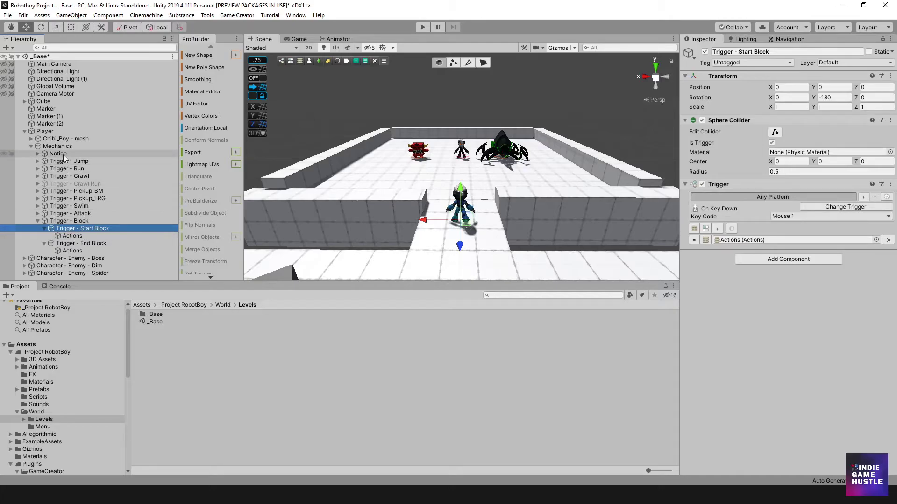
- Examine the actions of Trigger - Attack and Trigger - Draw Weapon inside the parent Trigger - Attack object
{"action": "left_click", "coordinate": [38, 214]}
{"action": "left_click", "coordinate": [81, 229]}
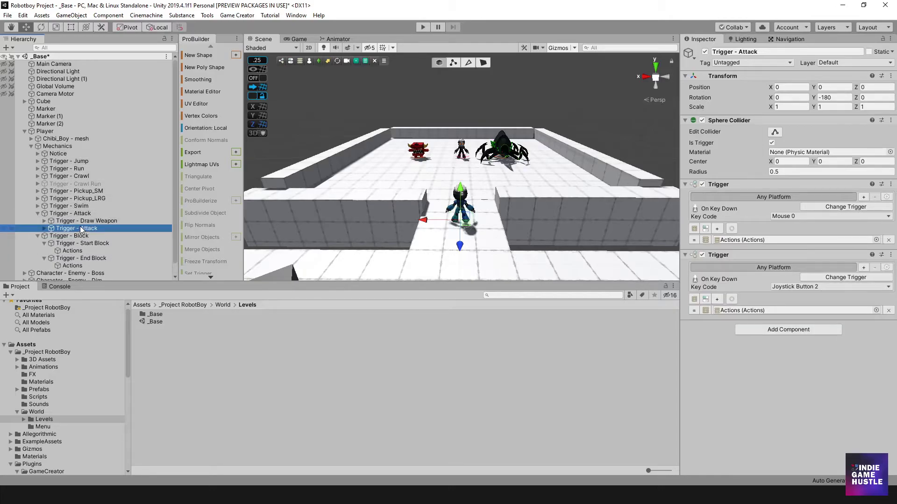
{"action": "left_click", "coordinate": [44, 229]}
{"action": "left_click", "coordinate": [72, 237]}
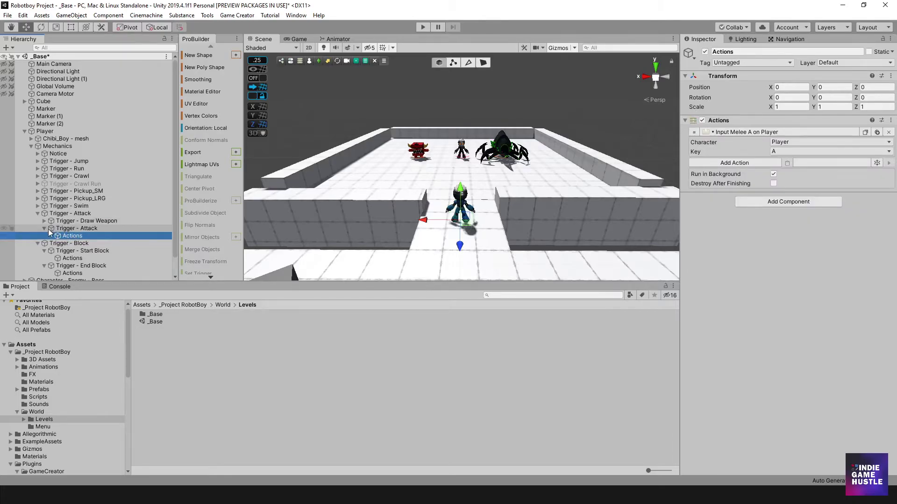
{"action": "left_click", "coordinate": [44, 228]}
{"action": "left_click", "coordinate": [44, 221]}
{"action": "left_click", "coordinate": [73, 228]}
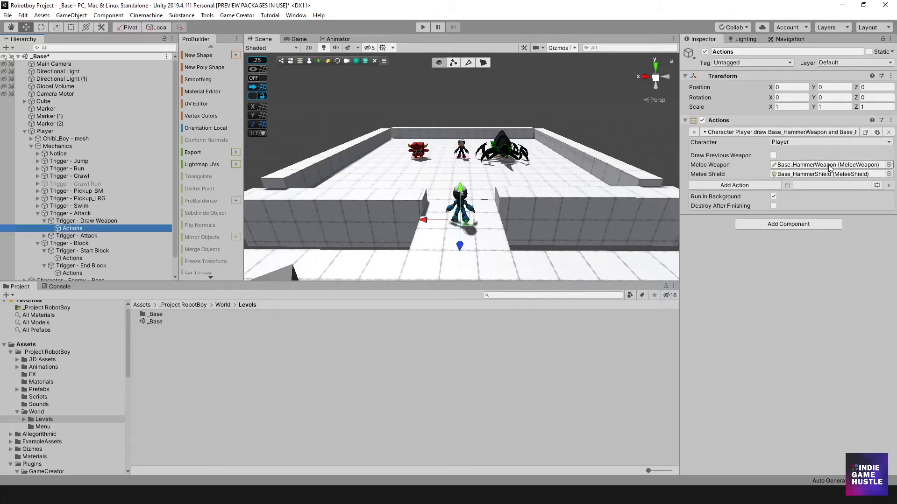
- Locate the assigned melee shield asset in the project and compare the settings of Base_HammerShield and Base_HammerWeapon
{"action": "left_click", "coordinate": [814, 175]}
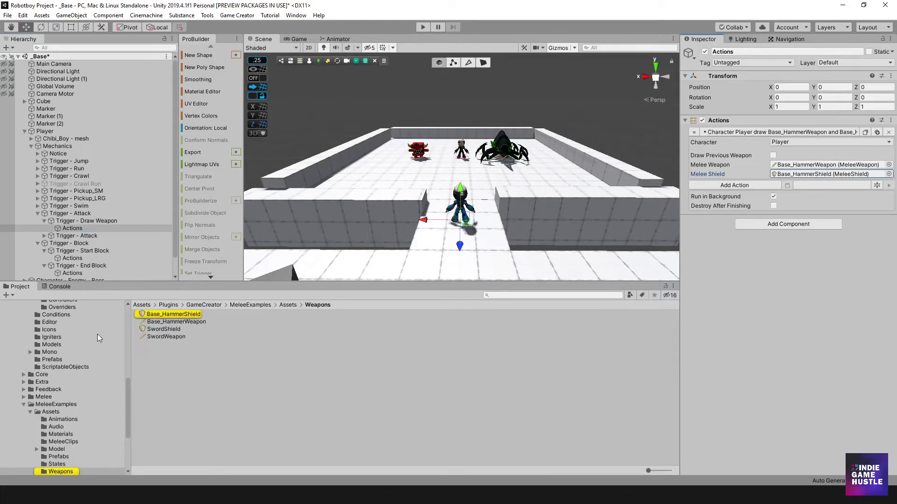
{"action": "left_click", "coordinate": [173, 323]}
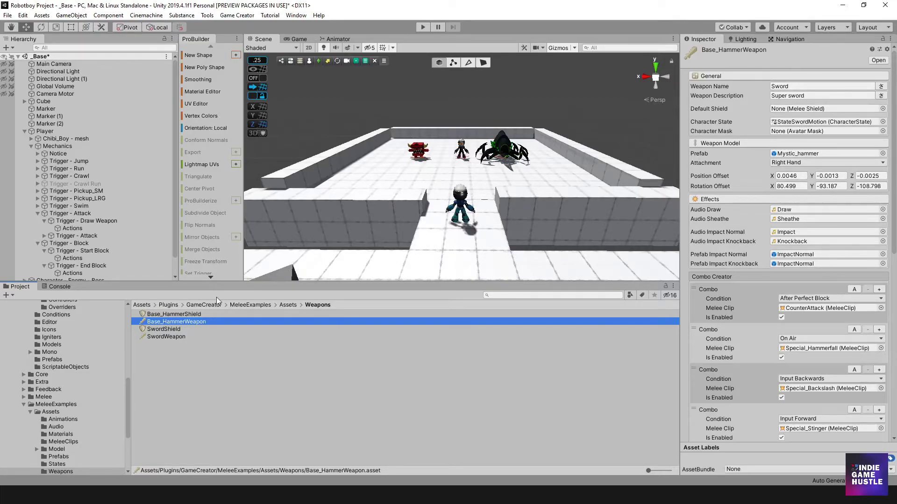
{"action": "left_click", "coordinate": [176, 314]}
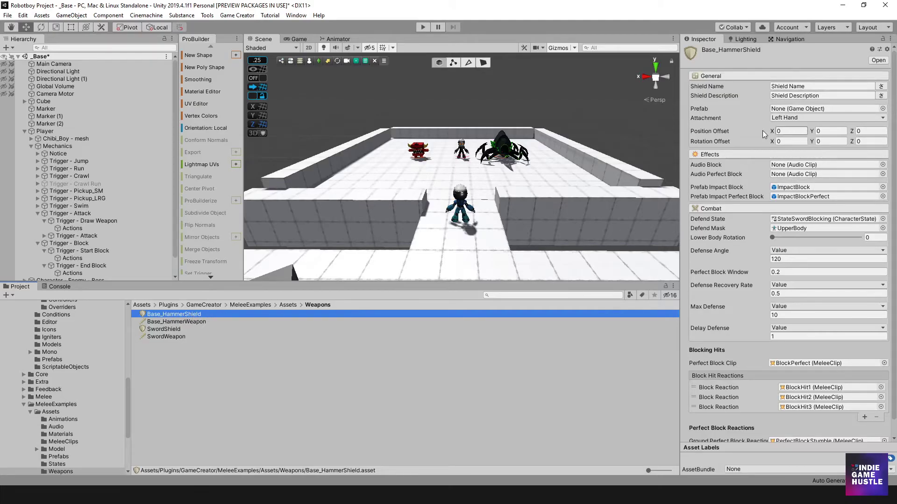
{"action": "left_click", "coordinate": [185, 321]}
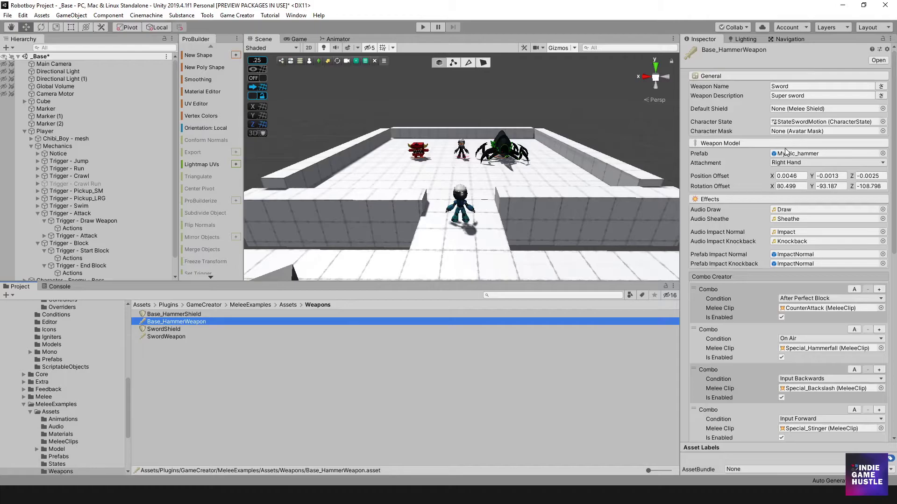
{"action": "left_click", "coordinate": [183, 315]}
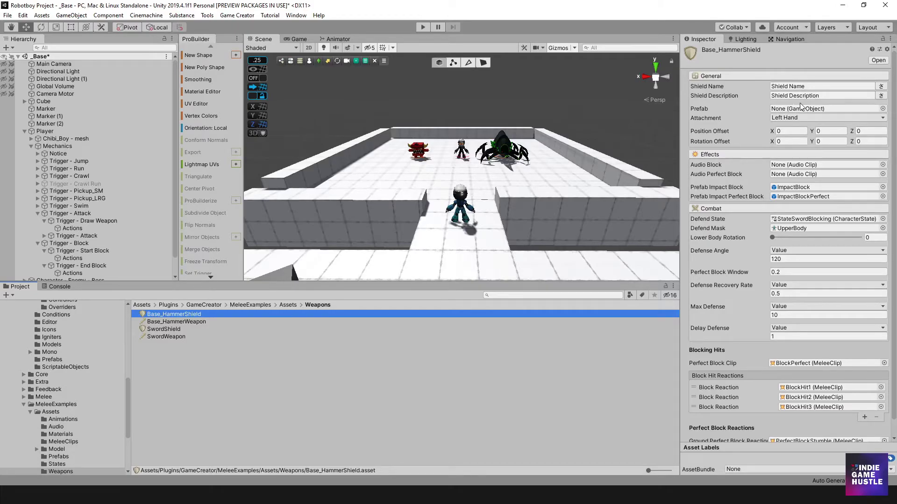
{"action": "left_click", "coordinate": [189, 323]}
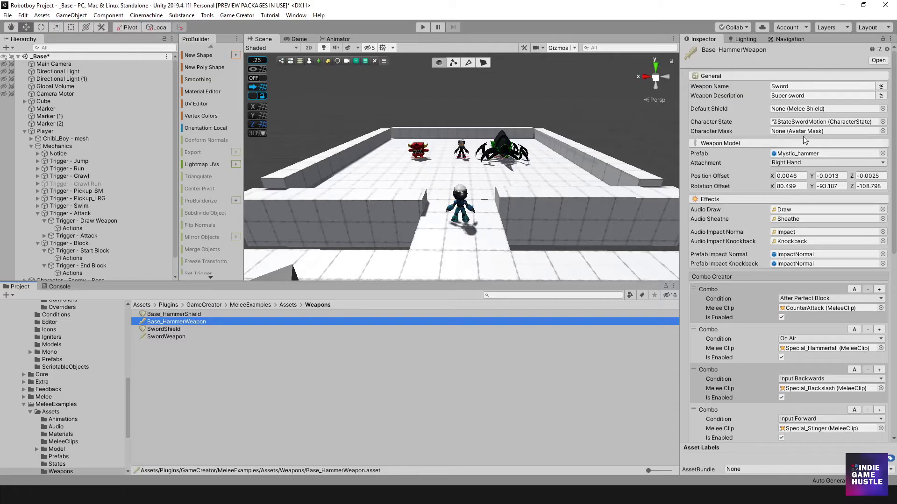
- Assign Base_HammerShield as the default shield of the Base_HammerWeapon asset
{"action": "left_click_drag", "start_coordinate": [190, 317], "coordinate": [800, 115]}
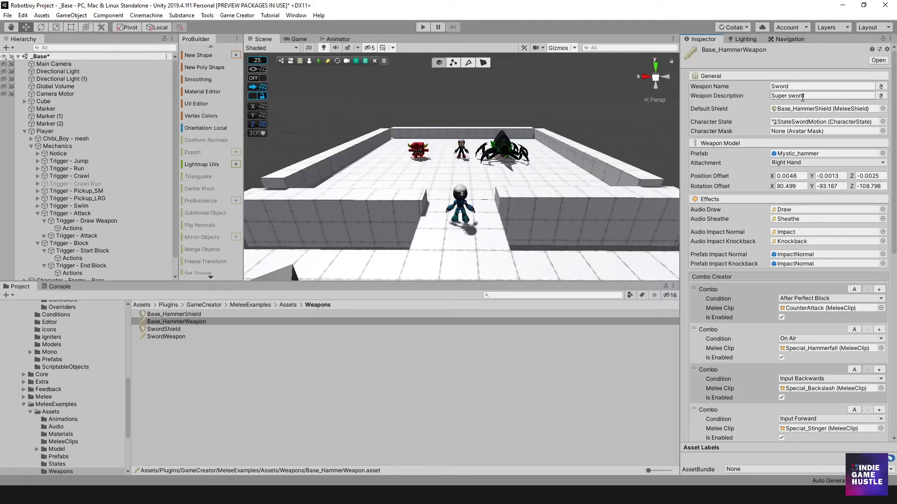
- Trace the defend state of Base_HammerShield to its StateSwordBlocking asset and preview the Character@blocking animation from another angle
{"action": "left_click", "coordinate": [173, 315]}
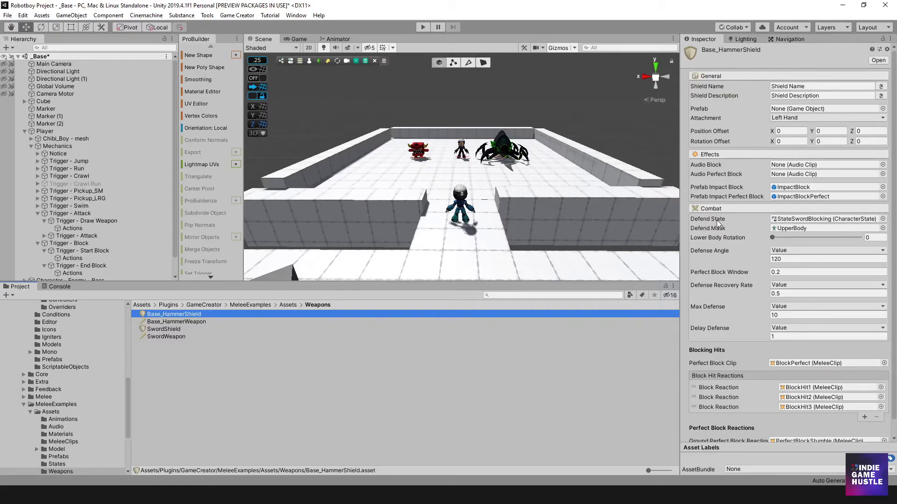
{"action": "left_click", "coordinate": [794, 222]}
{"action": "left_click", "coordinate": [187, 322]}
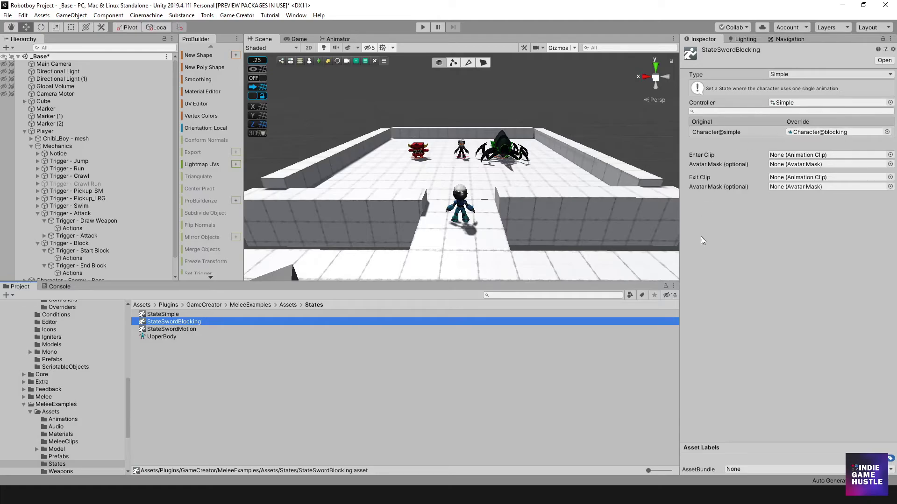
{"action": "left_click", "coordinate": [807, 135]}
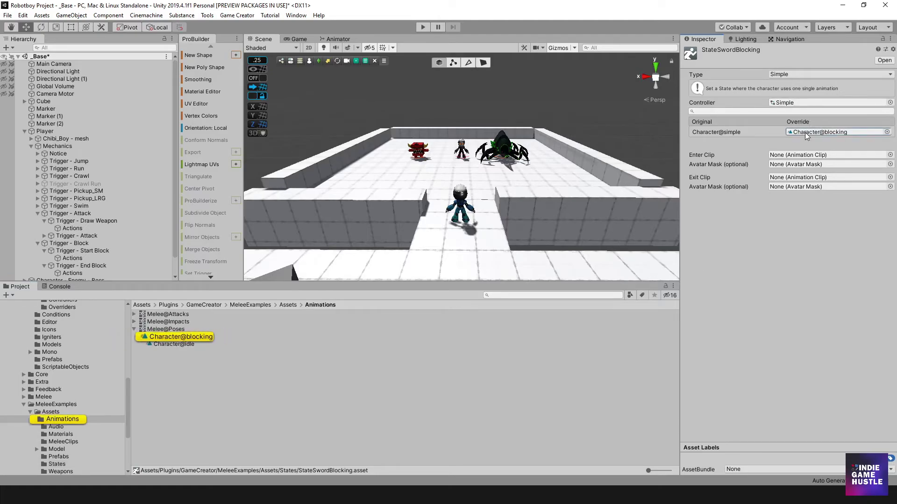
{"action": "left_click", "coordinate": [176, 337]}
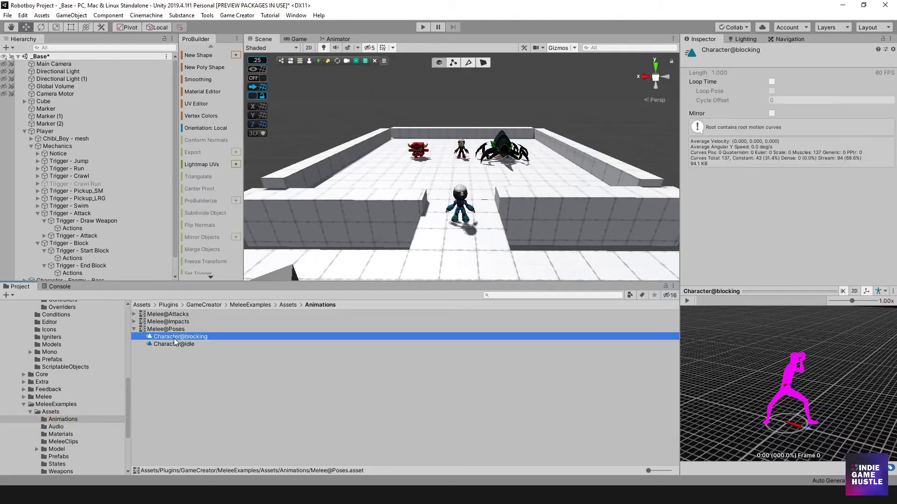
{"action": "left_click_drag", "start_coordinate": [837, 387], "coordinate": [778, 368]}
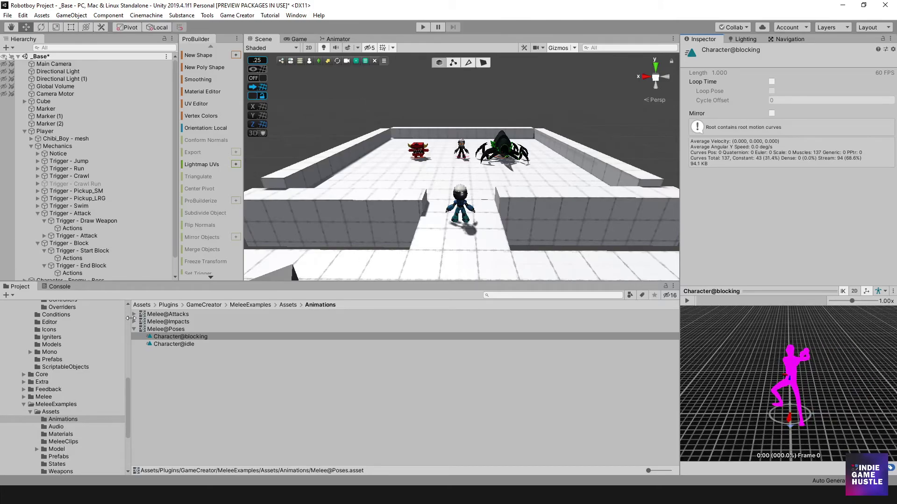
- Review the melee weapon and shield assigned in the actions of Trigger - Draw Weapon
{"action": "left_click", "coordinate": [72, 228]}
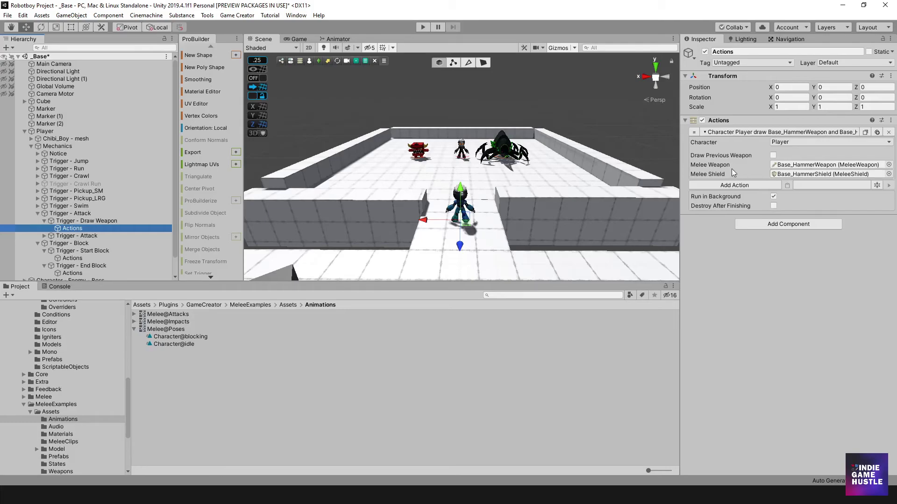
{"action": "scroll", "coordinate": [436, 182], "scroll_direction": "down", "scroll_amount": 2}
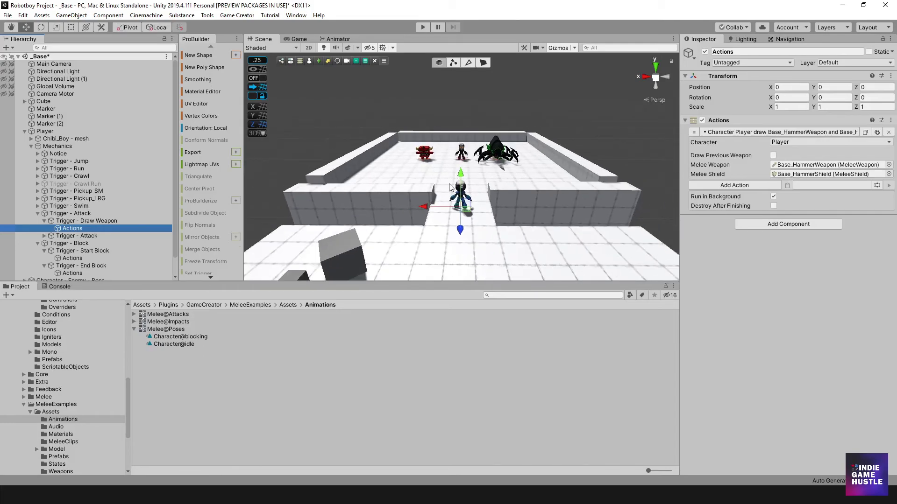